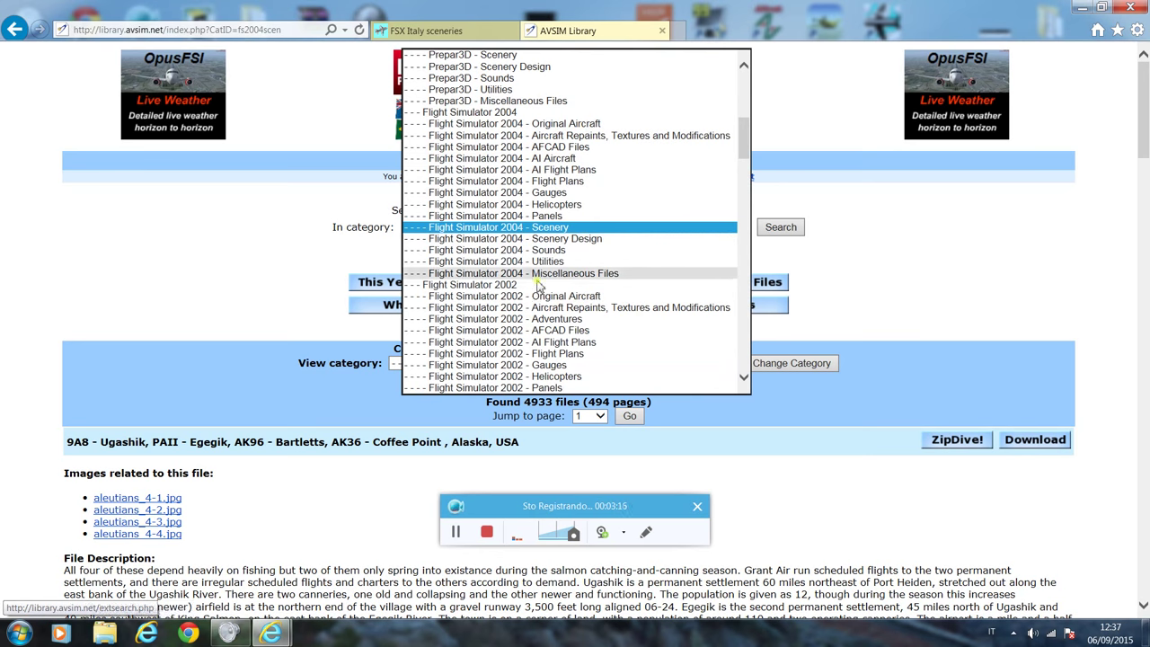
Look through the library's search categories to see which simulators and file types are offered.
scroll(557, 286, down, 1)
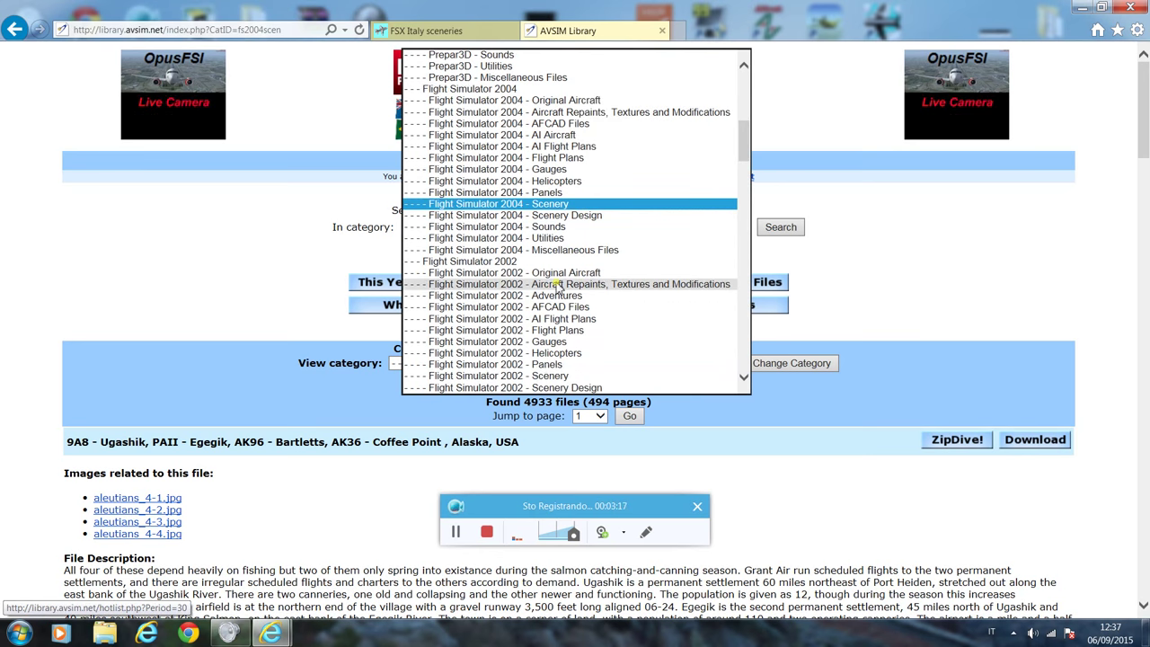
scroll(557, 292, down, 7)
scroll(568, 314, down, 4)
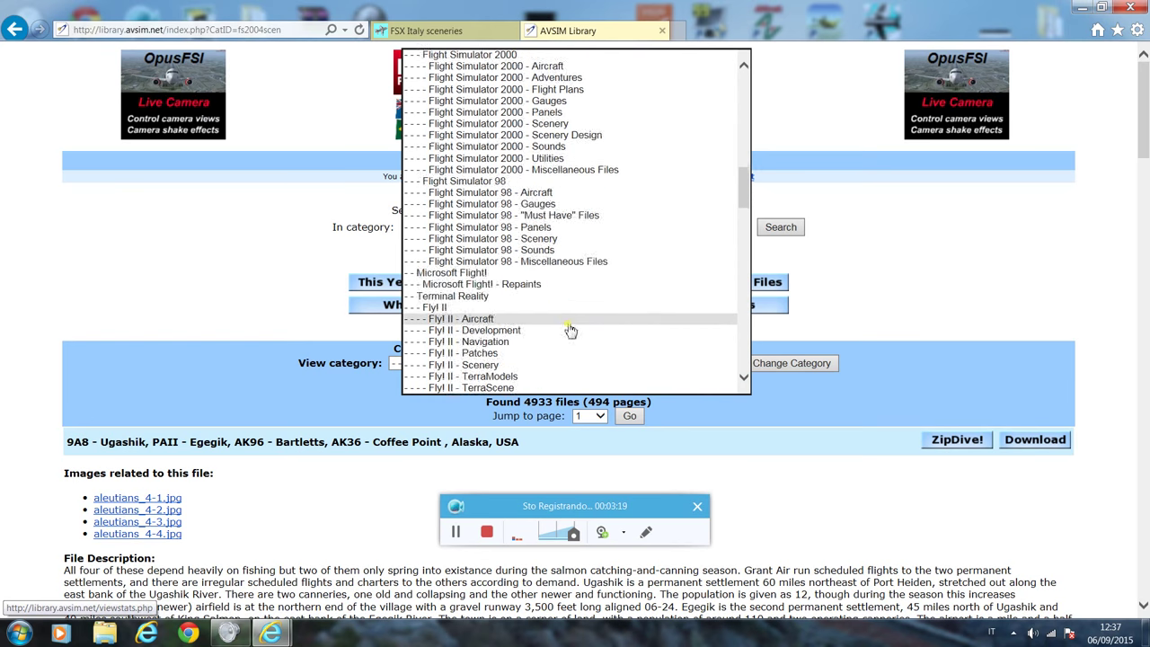
scroll(570, 330, down, 8)
scroll(568, 329, up, 6)
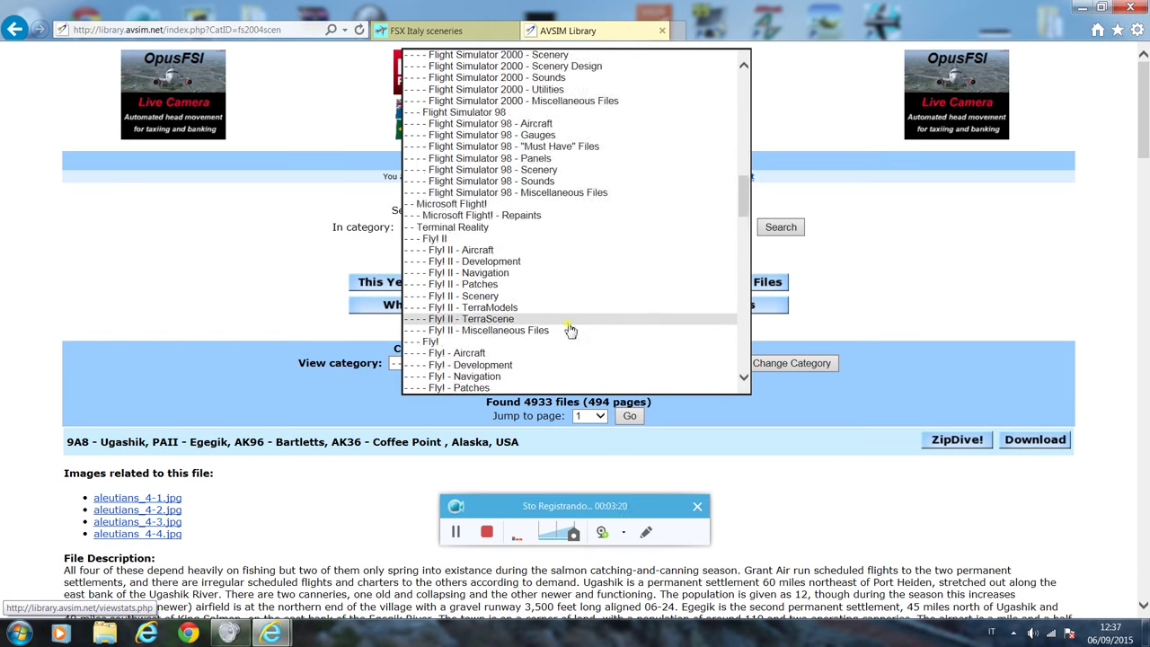
scroll(568, 329, down, 12)
scroll(570, 330, down, 19)
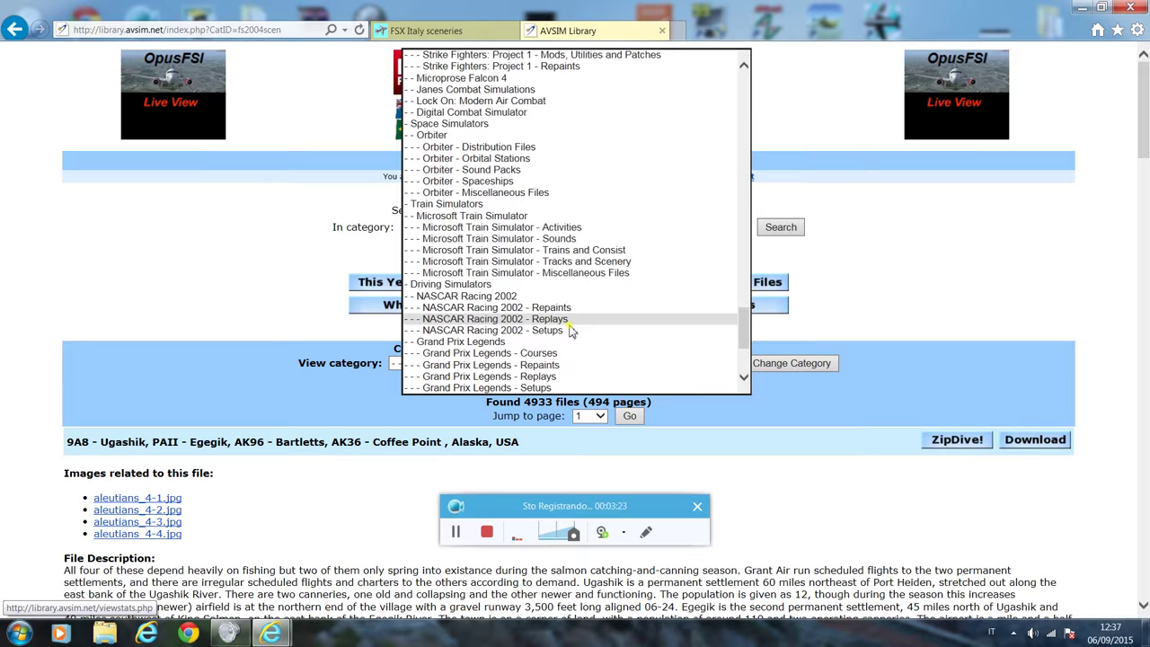
scroll(570, 329, up, 8)
scroll(570, 330, down, 5)
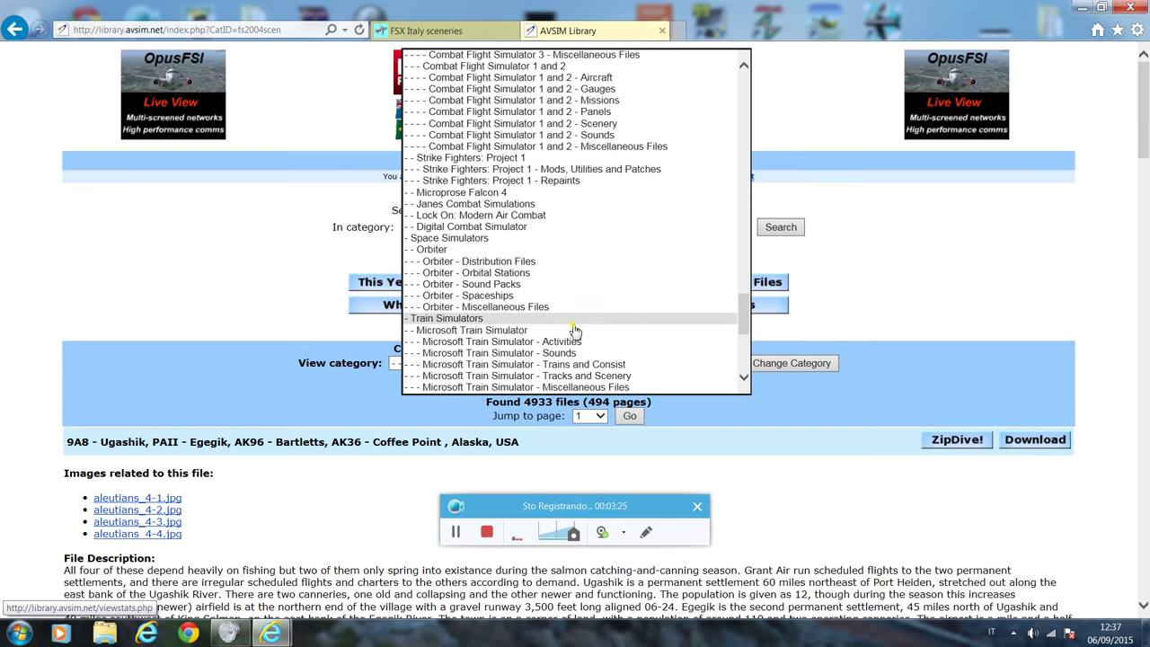
scroll(570, 330, down, 2)
scroll(572, 330, up, 7)
scroll(569, 333, up, 15)
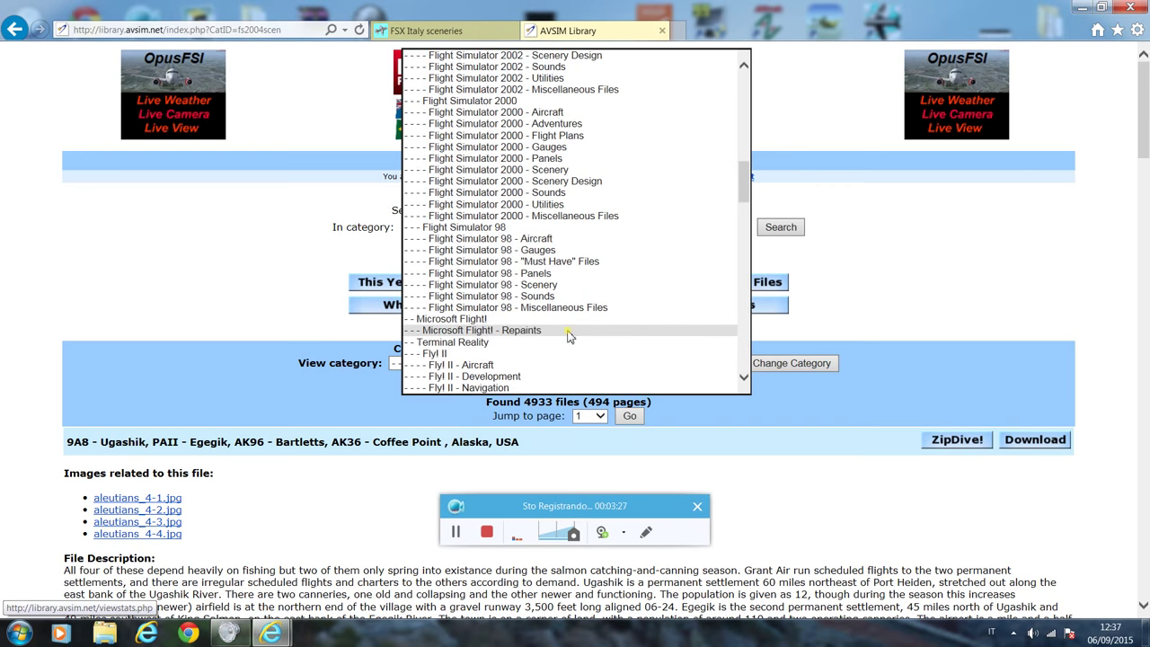
Search the AVSIM library for "limc" in the Flight Simulator X - Scenery category.
scroll(570, 335, up, 10)
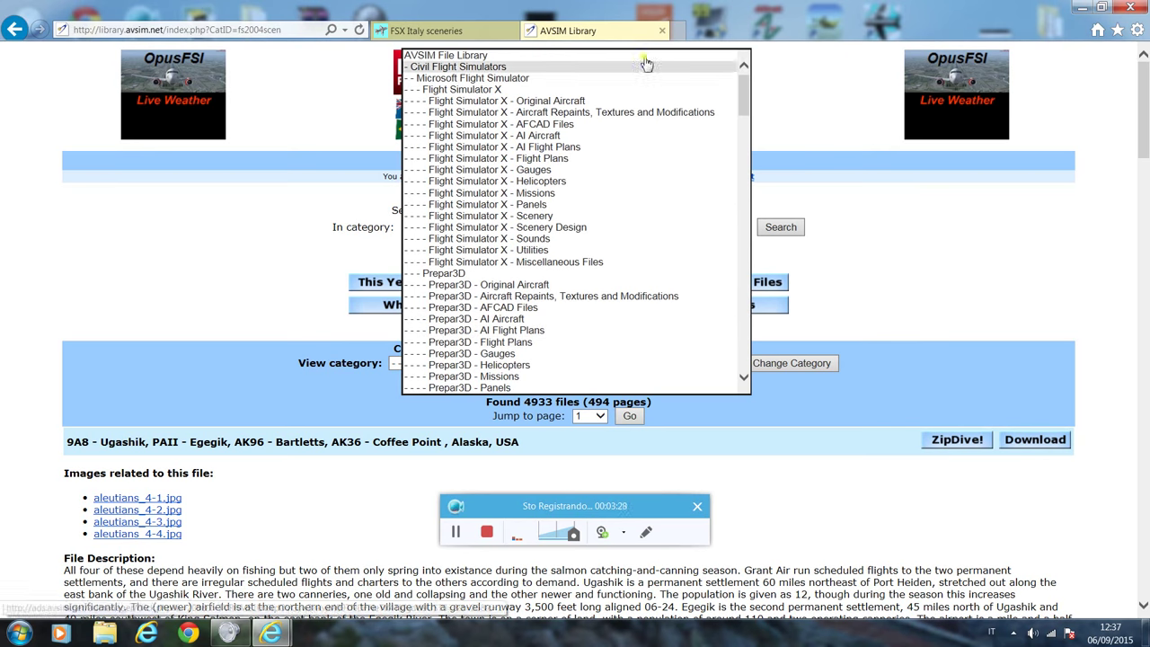
click(544, 217)
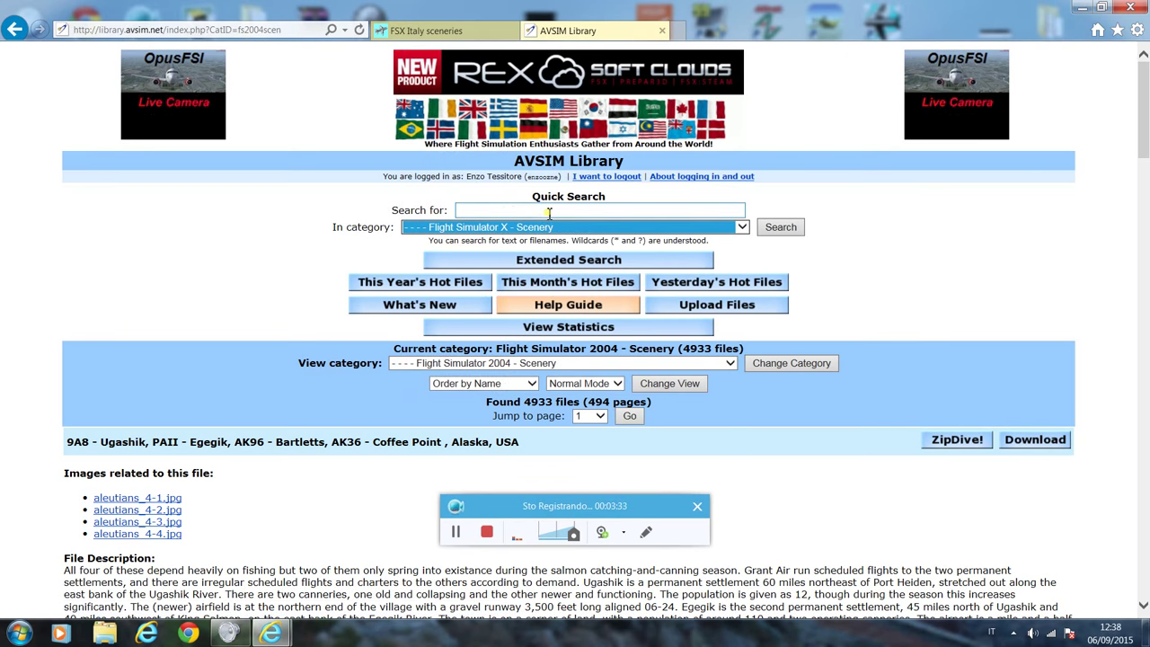
click(549, 212)
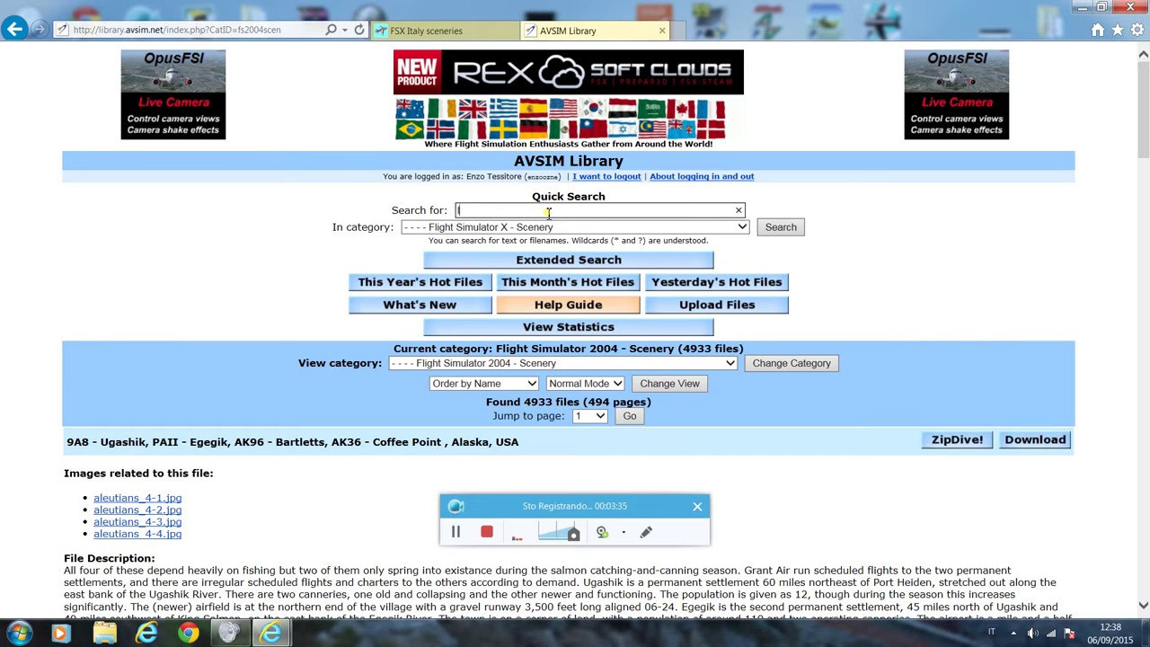
key(Return)
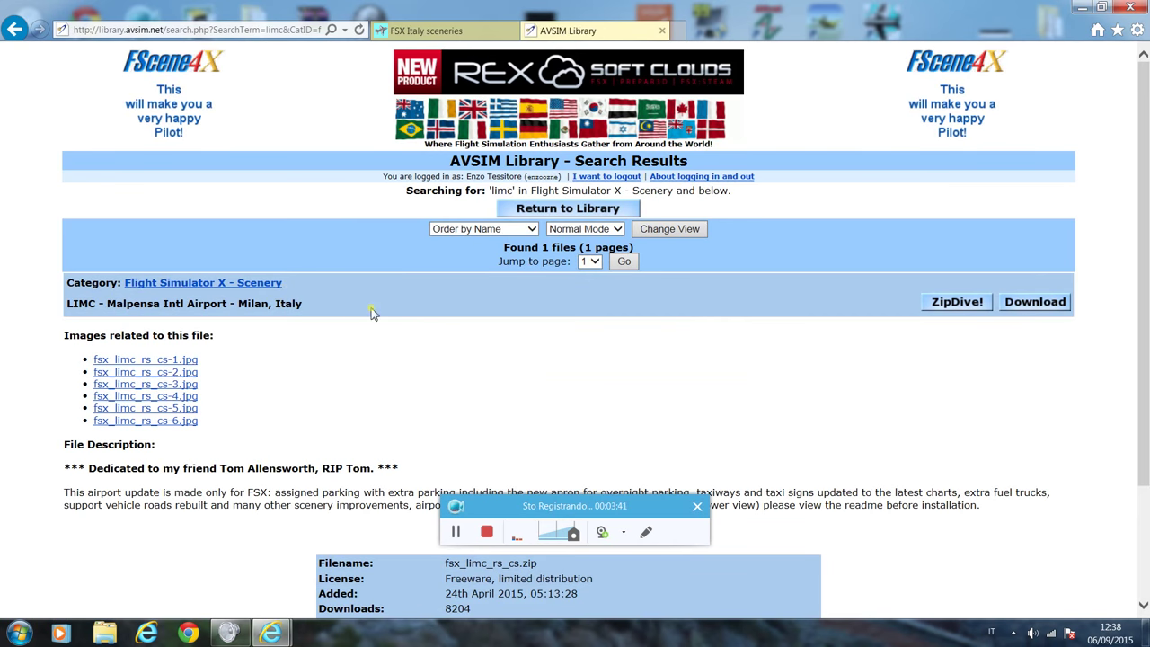
Download the LIMC Malpensa airport scenery and save fsx_limc_rs_cs.zip to the Desktop.
click(1036, 302)
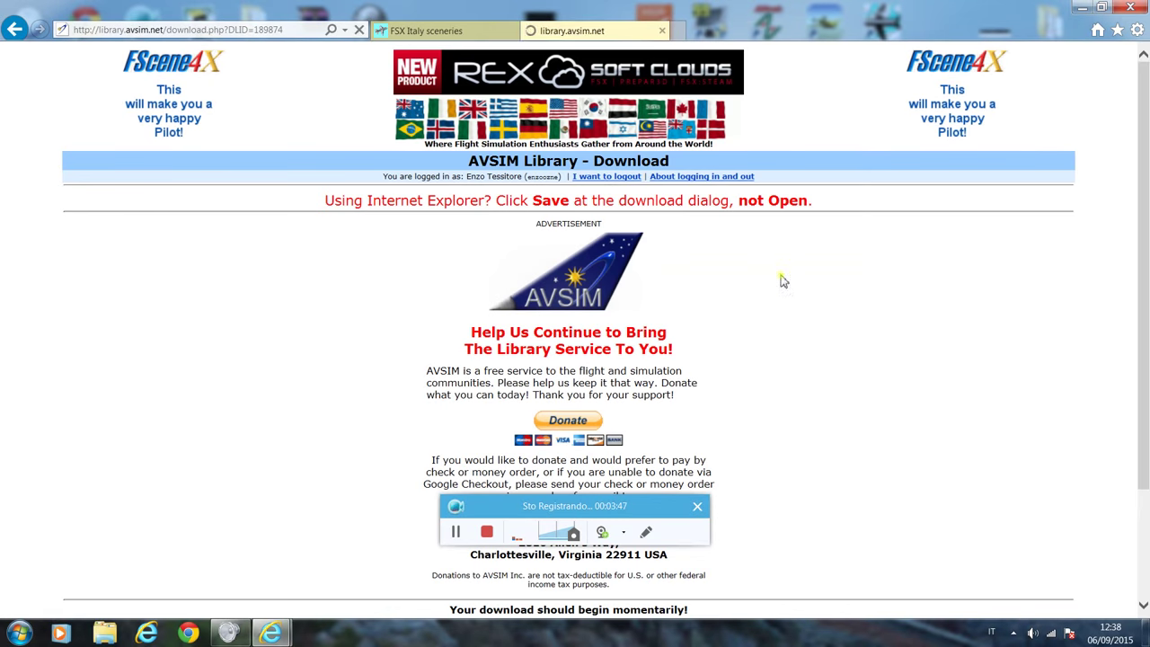
scroll(755, 360, down, 3)
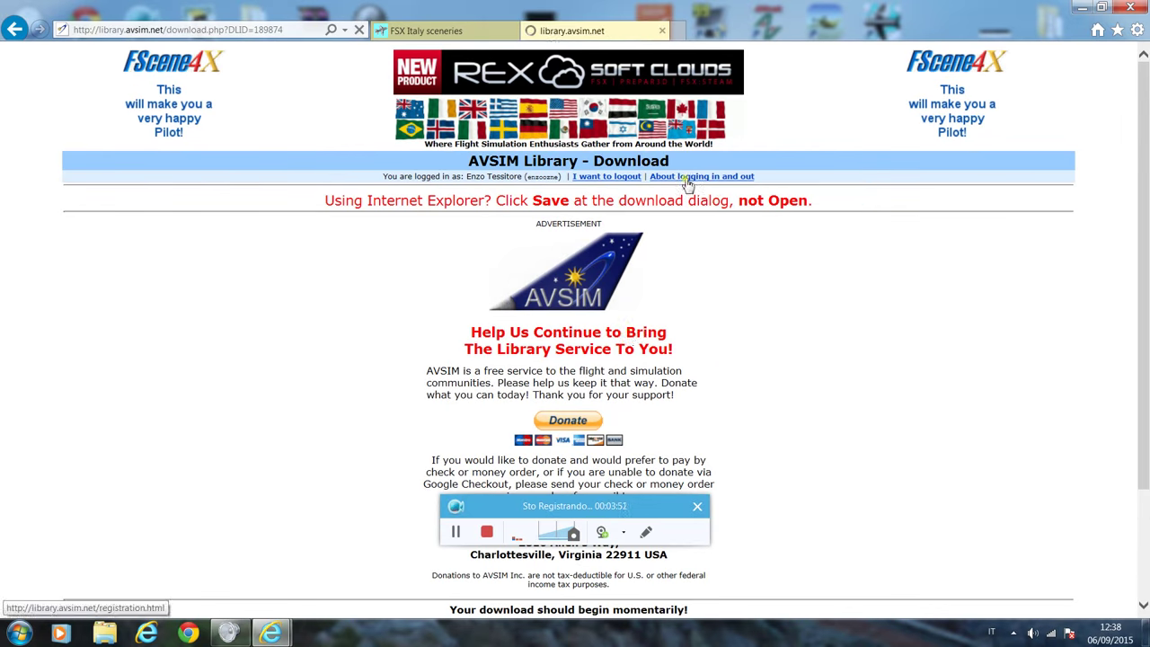
scroll(630, 337, down, 3)
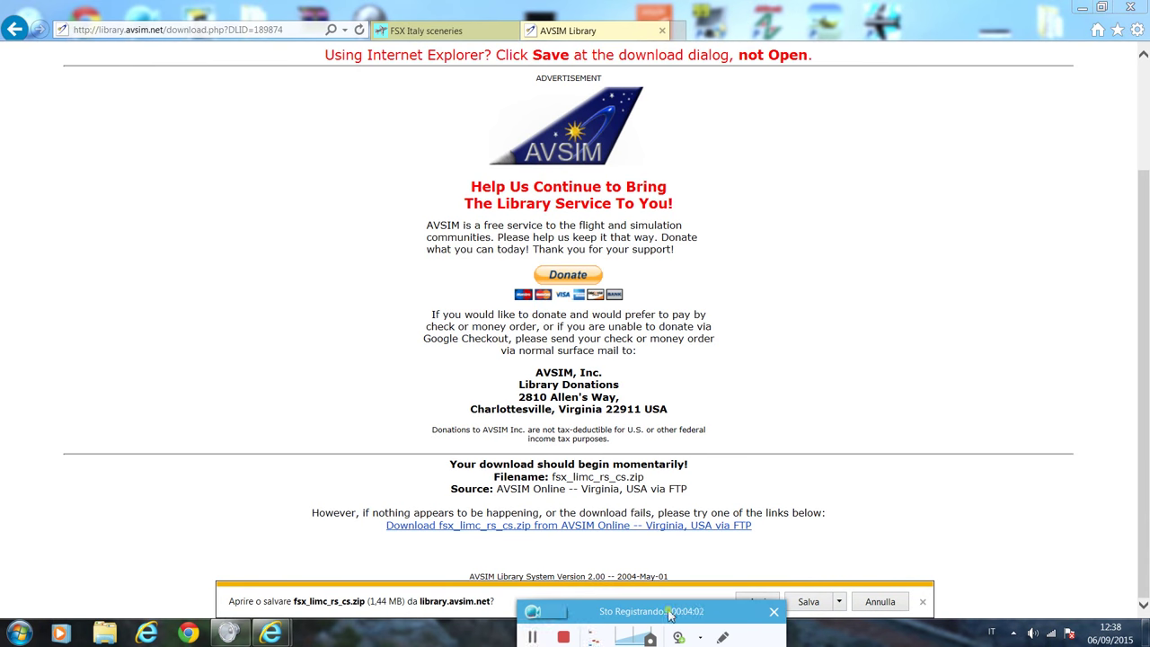
drag(665, 613, 201, 592)
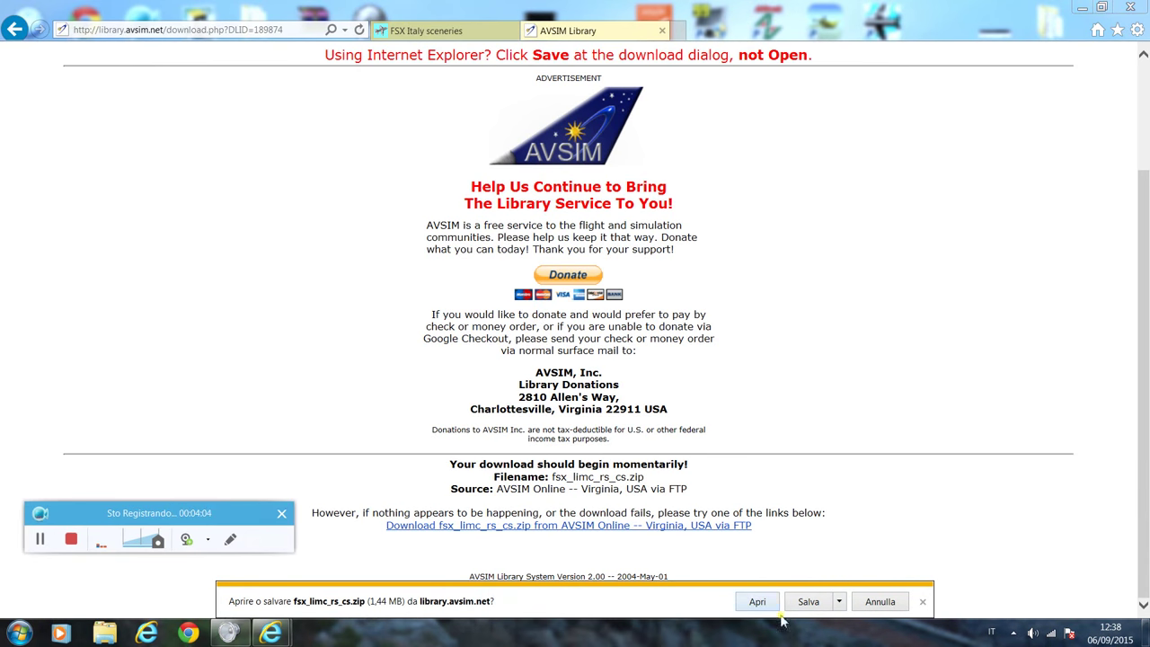
click(839, 602)
click(876, 588)
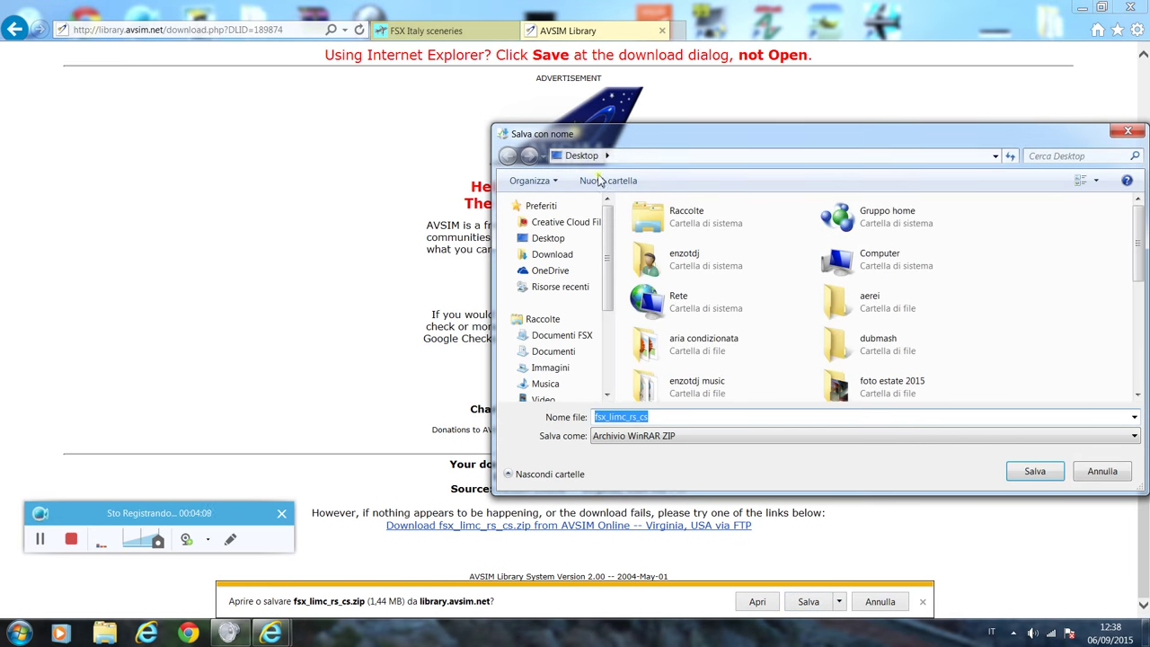
click(549, 238)
click(1035, 472)
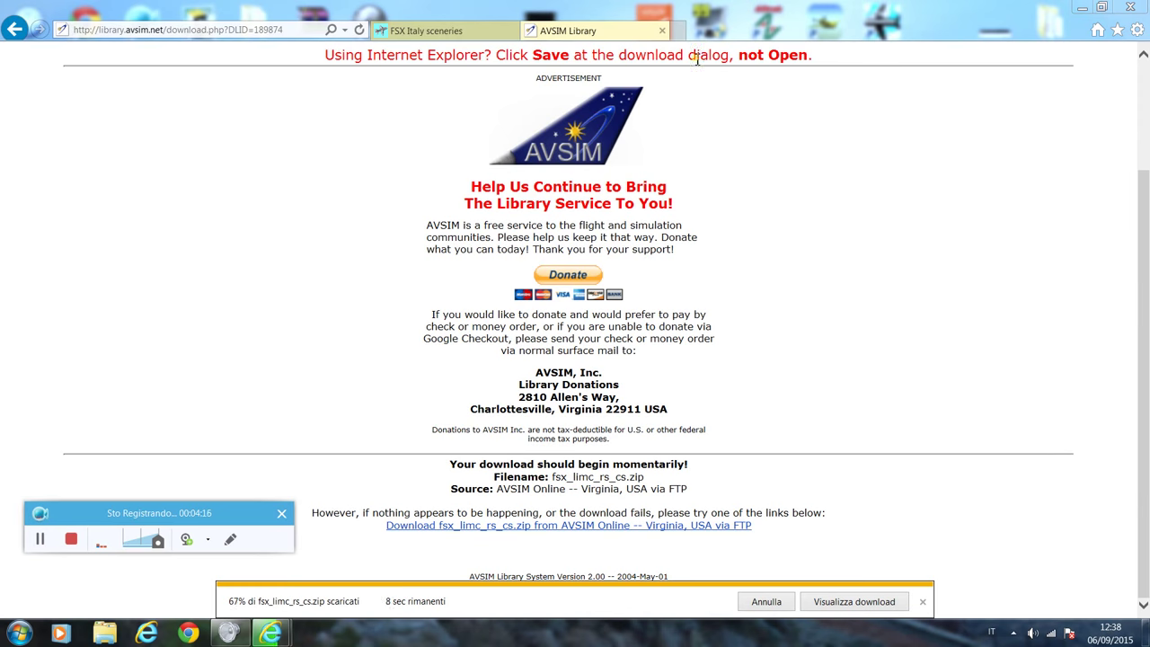
Switch to Windows Explorer and open the Download folder.
click(108, 635)
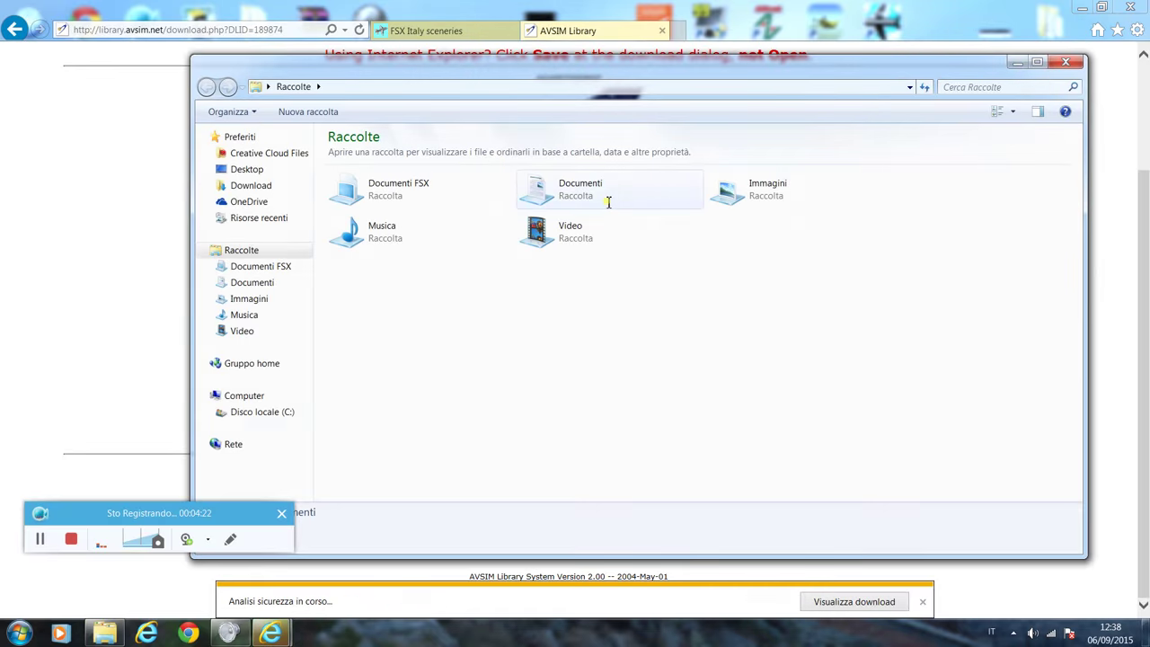
click(97, 636)
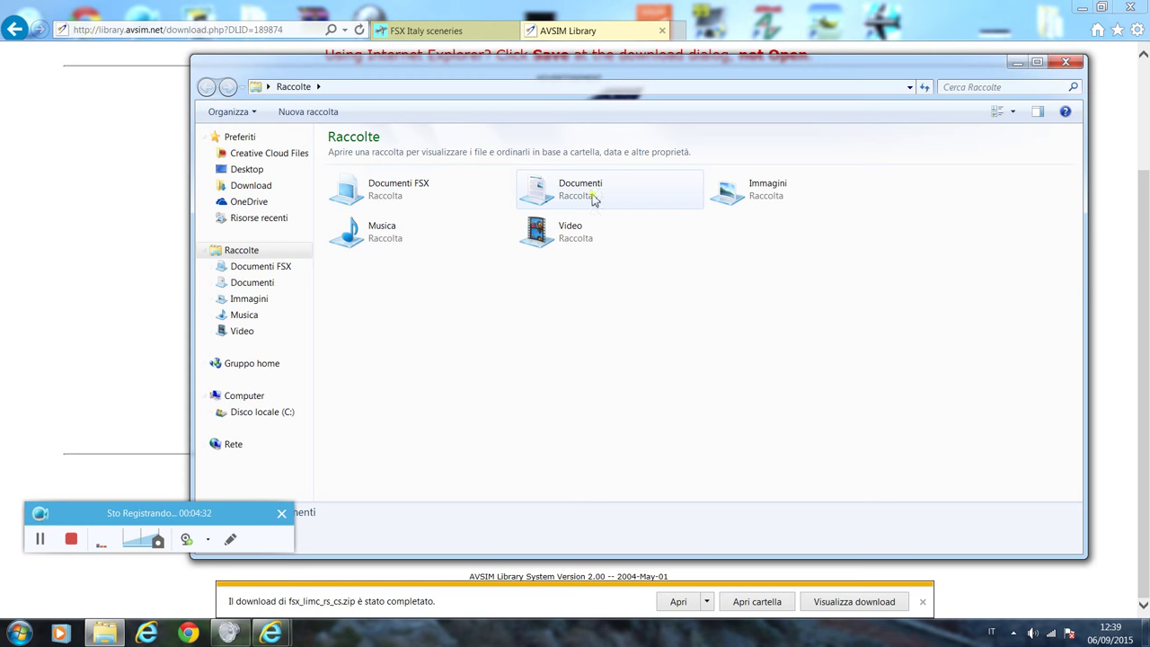
click(256, 186)
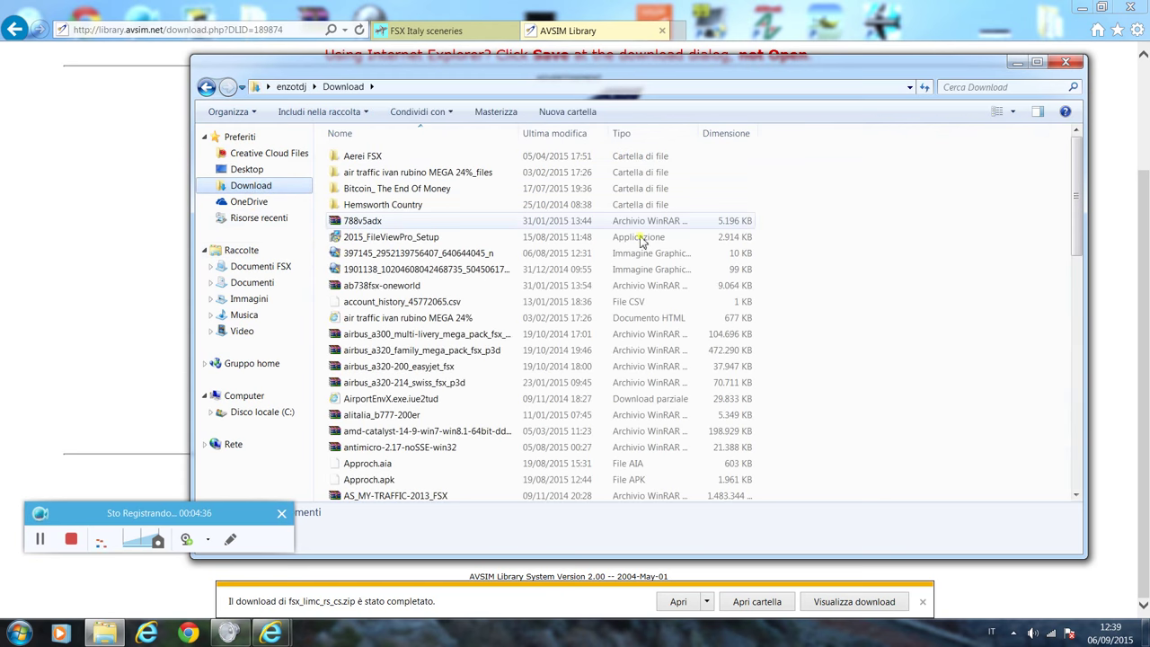
Create a folder named "Aeroporti FSX" in the Download folder and close the Explorer window.
right_click(878, 218)
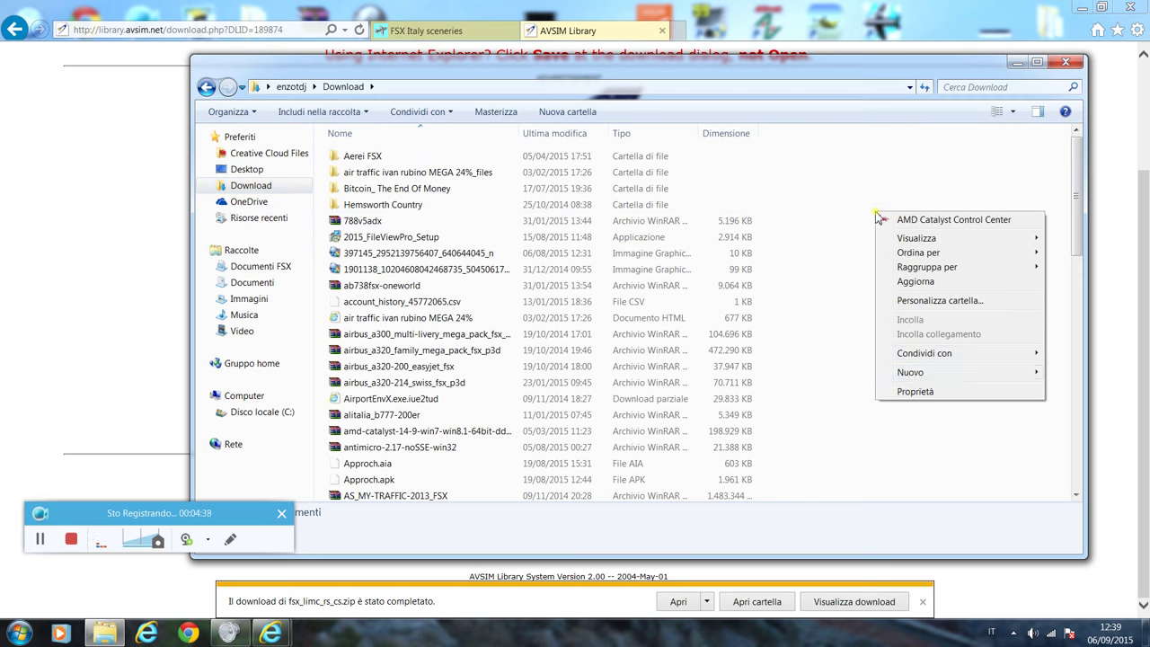
mouse_move(917, 382)
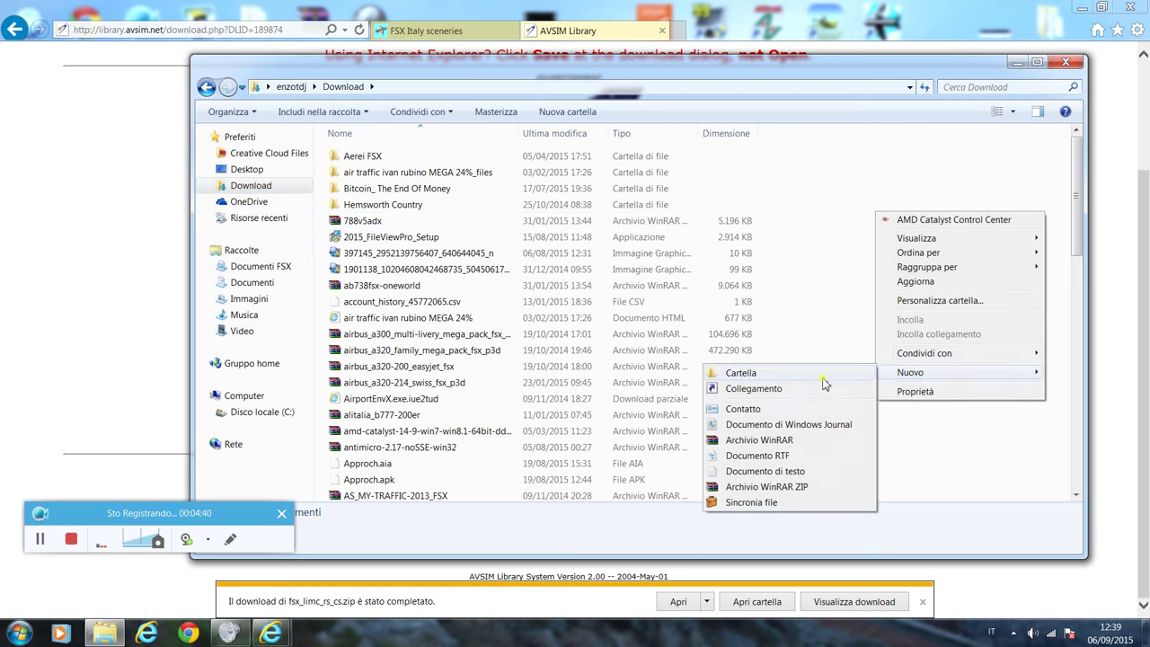
click(821, 376)
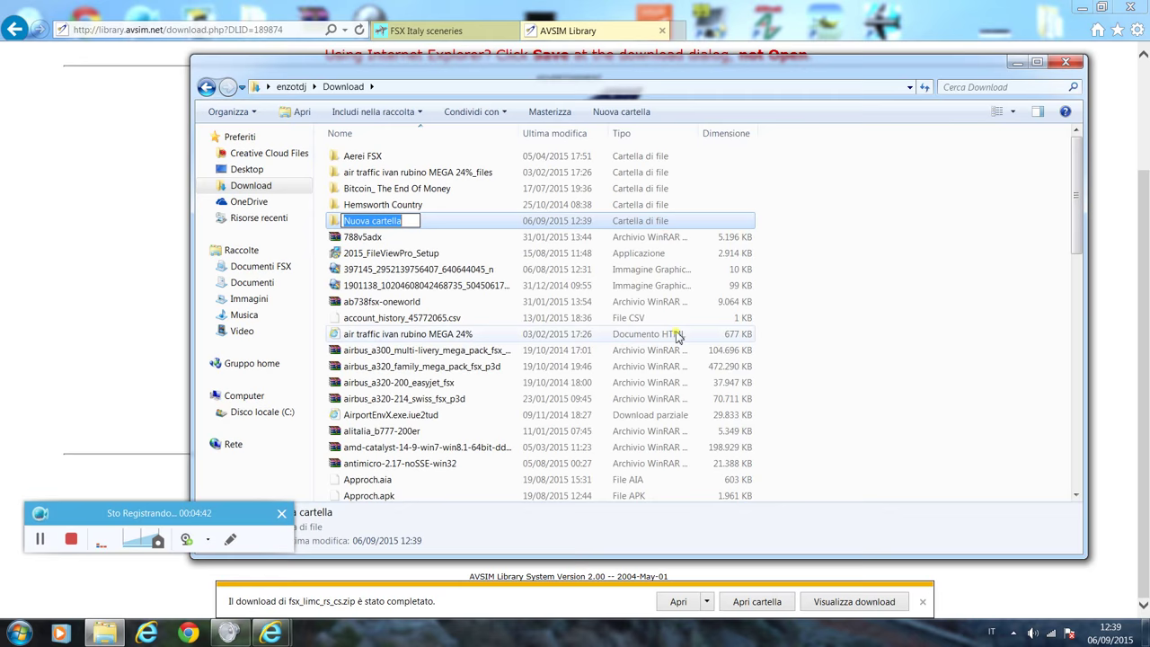
key(BackSpace)
text(Aer)
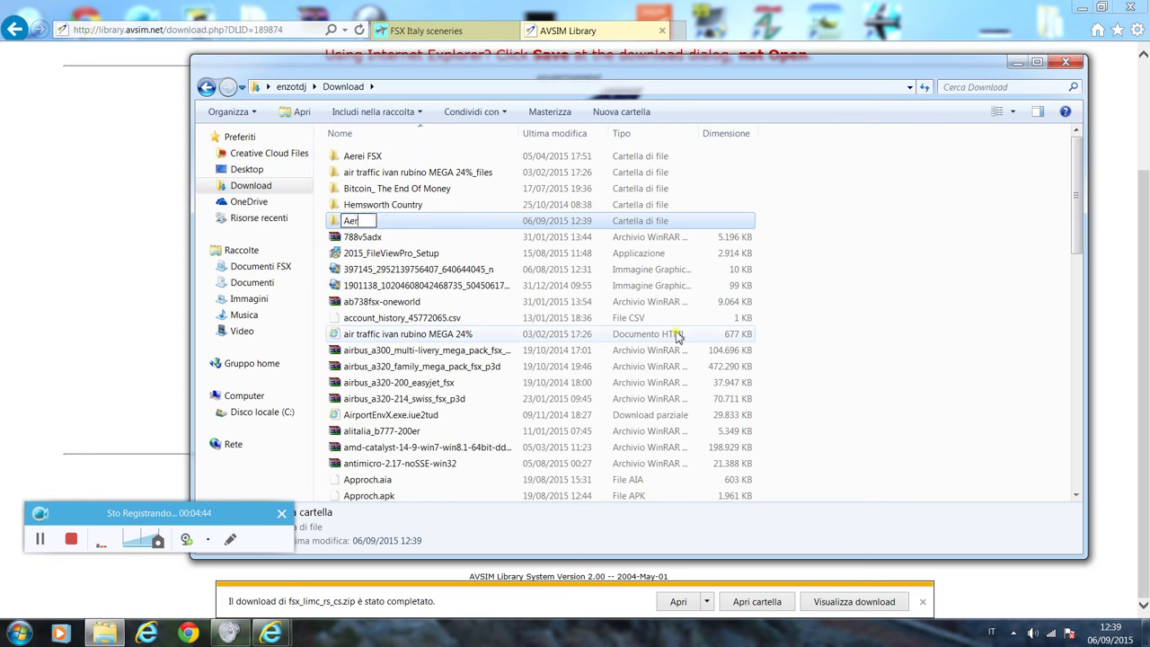
key(BackSpace)
key(BackSpace)
text(Aeroporti FSX)
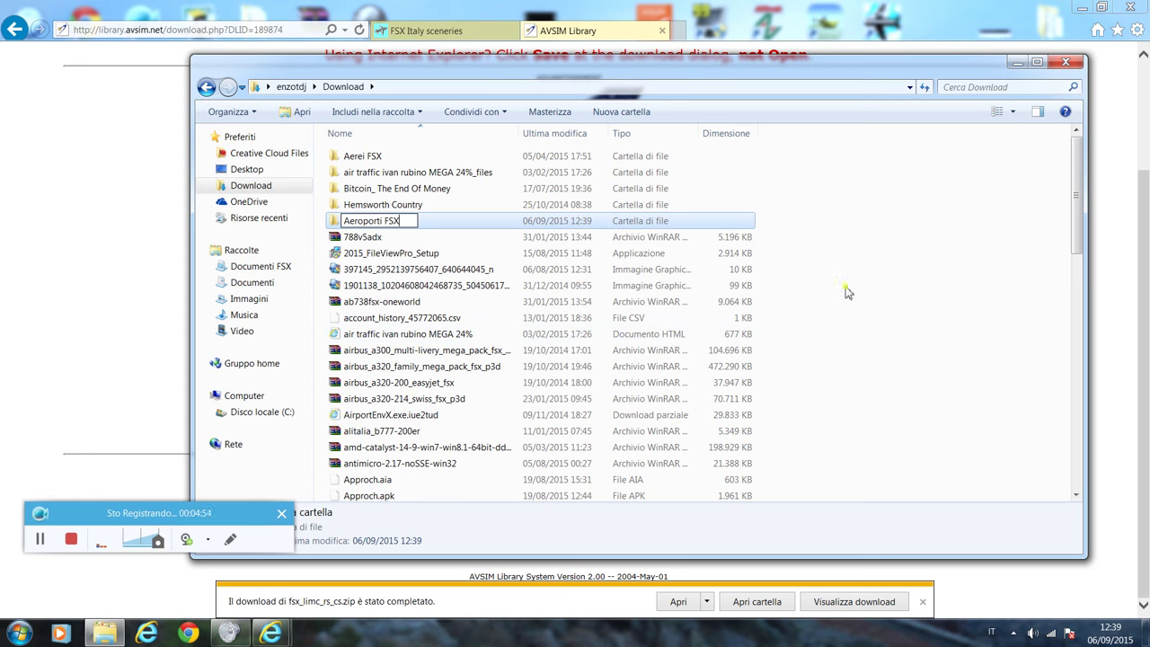
key(Return)
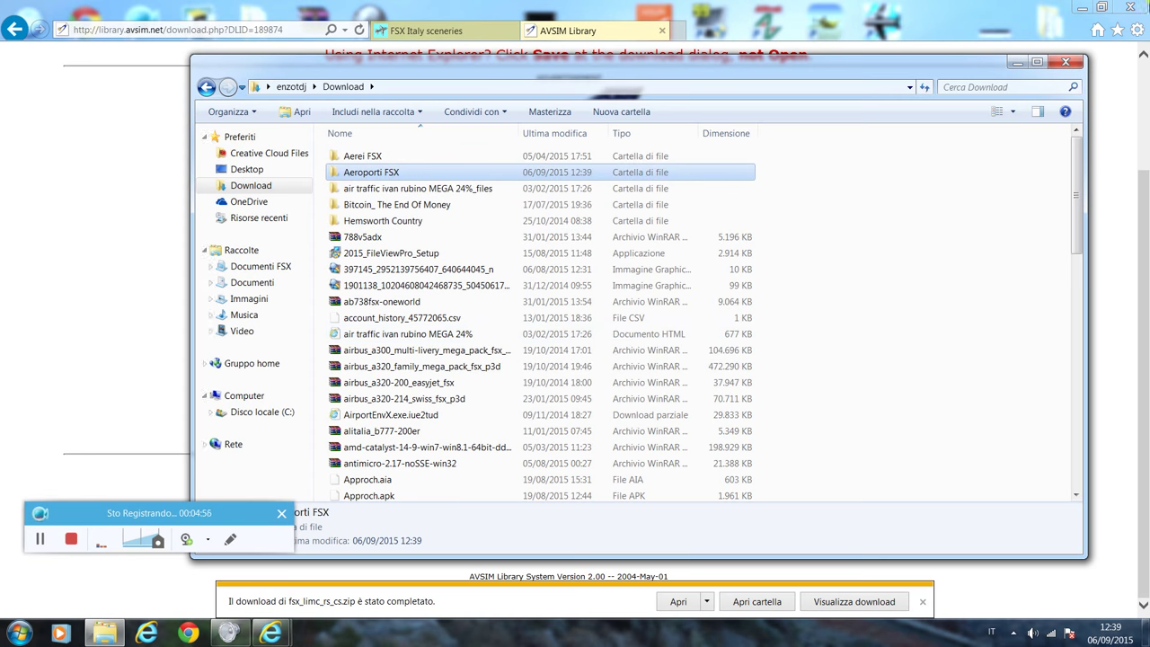
click(1073, 65)
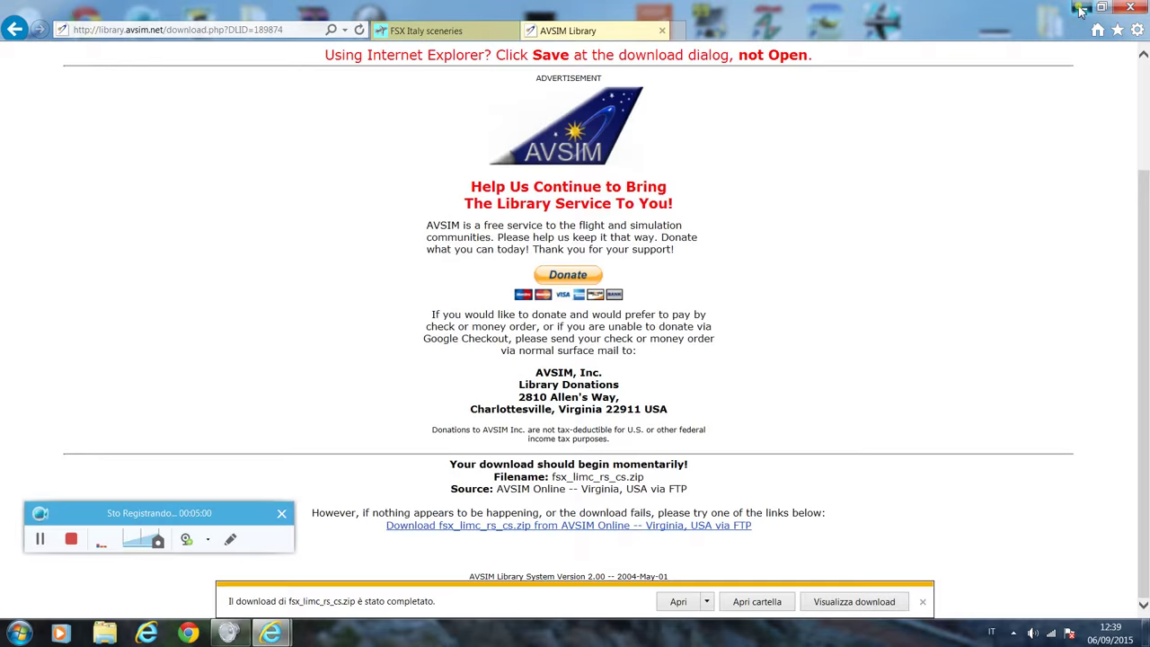
Return to the AVSIM Library browser window, open the downloaded fsx_limc_rs_cs.zip in WinRAR and dismiss the licence reminder.
click(270, 633)
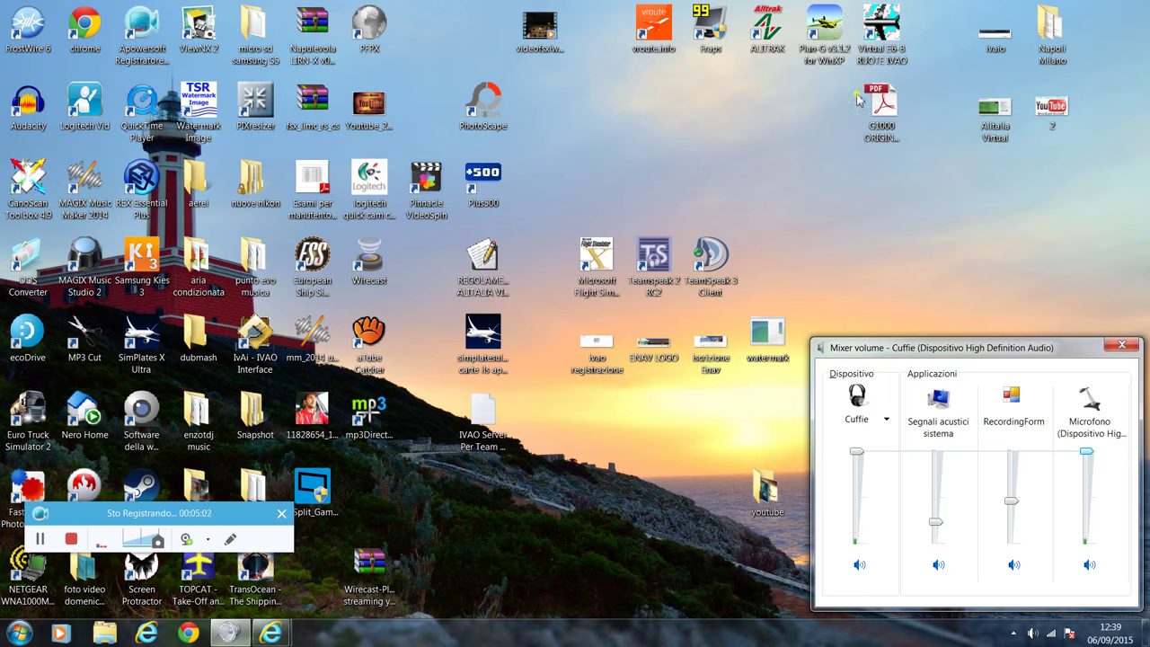
mouse_move(271, 632)
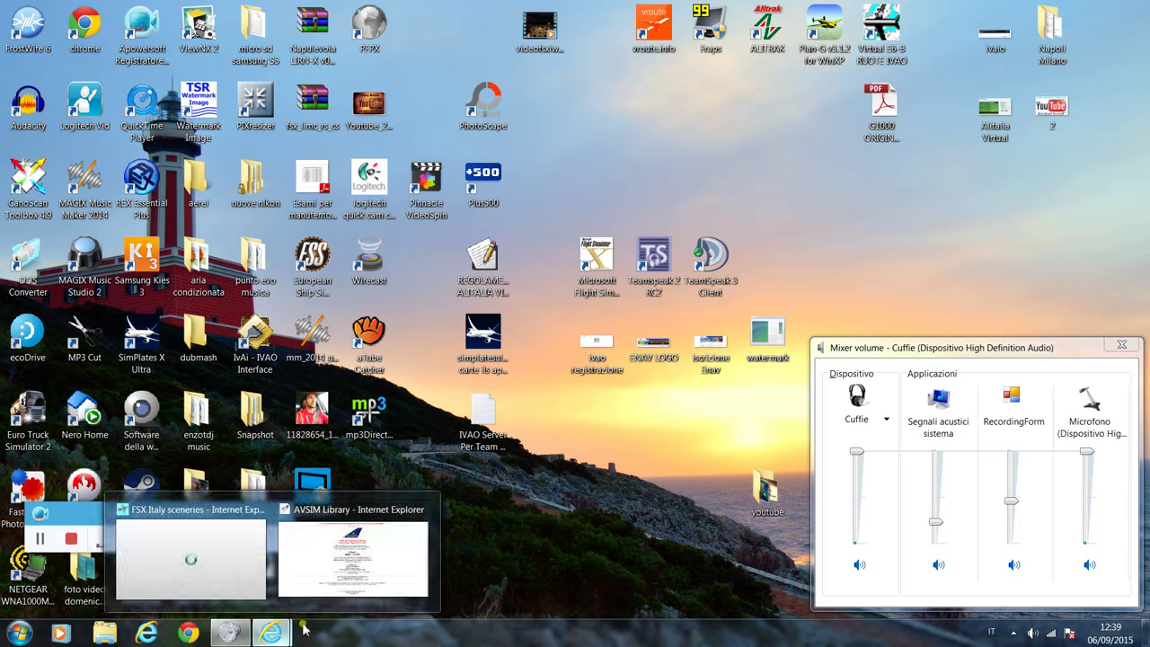
click(363, 565)
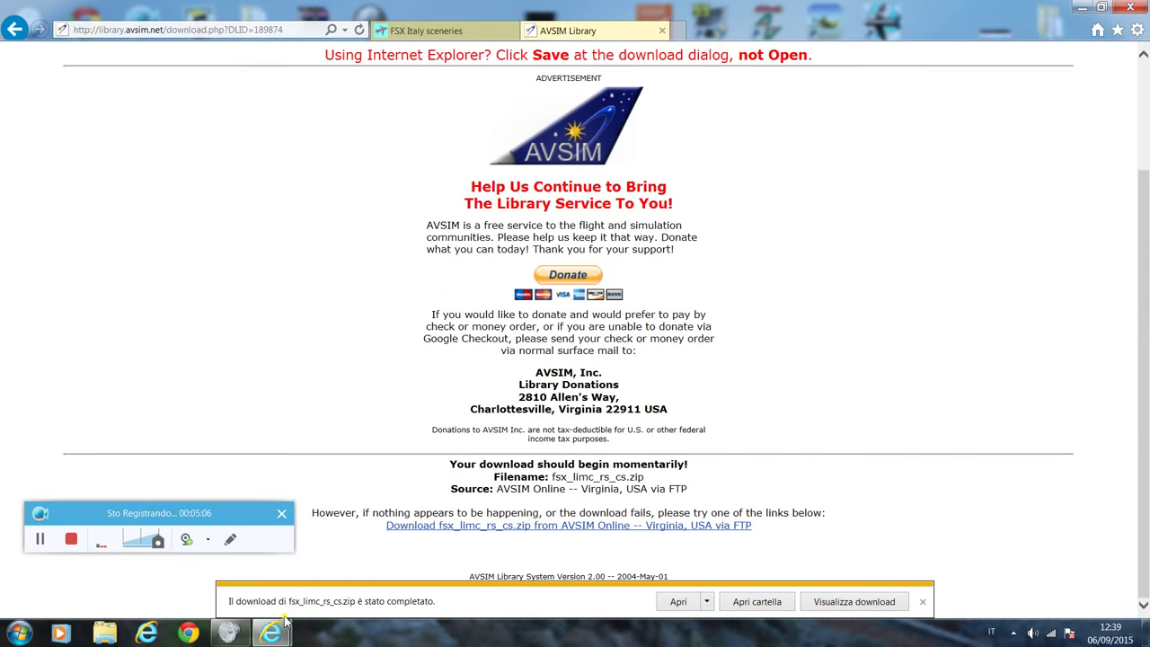
click(693, 606)
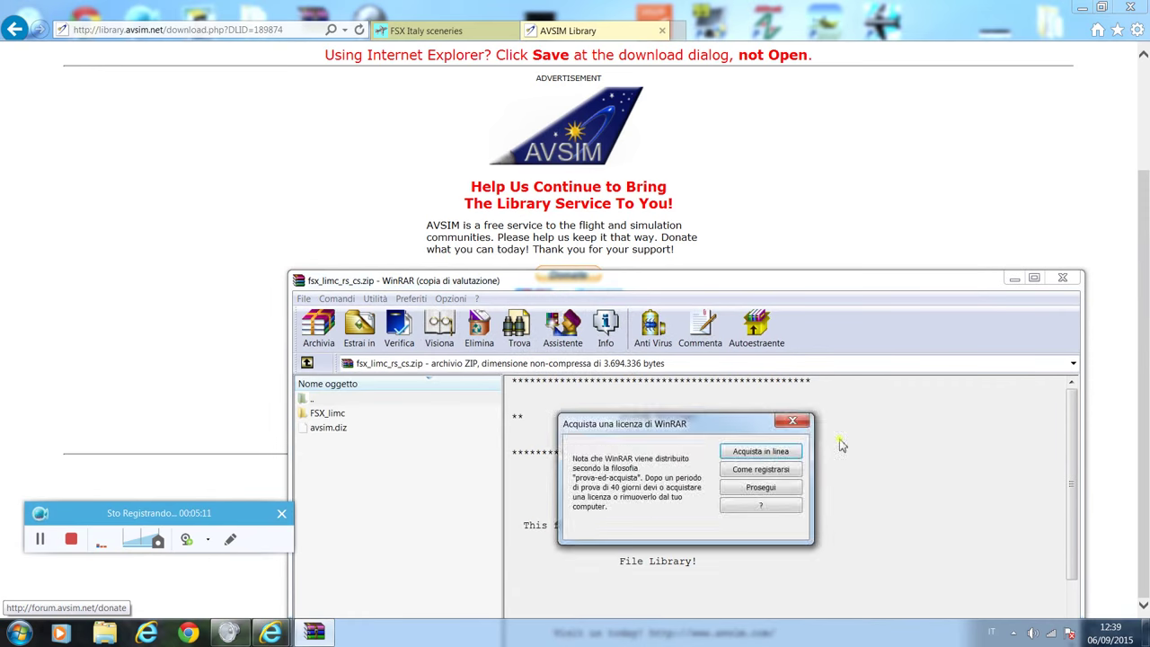
click(793, 421)
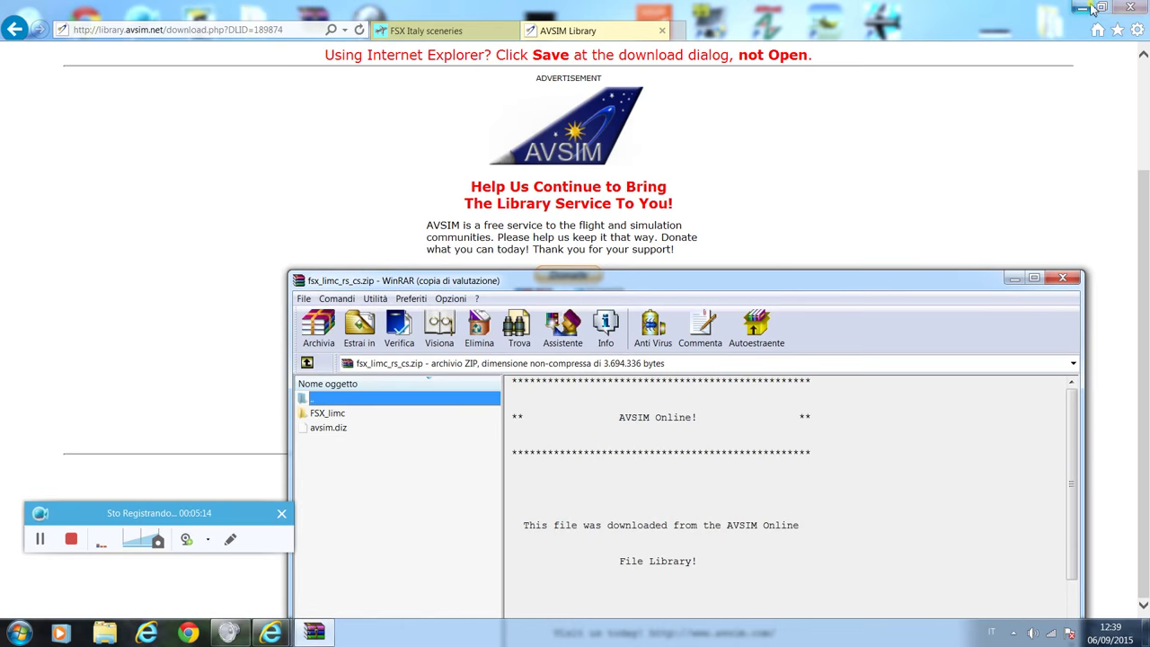
Clear the browser from view and extract the FSX_limc folder from the archive to the desktop.
click(1131, 7)
drag(835, 286, 655, 120)
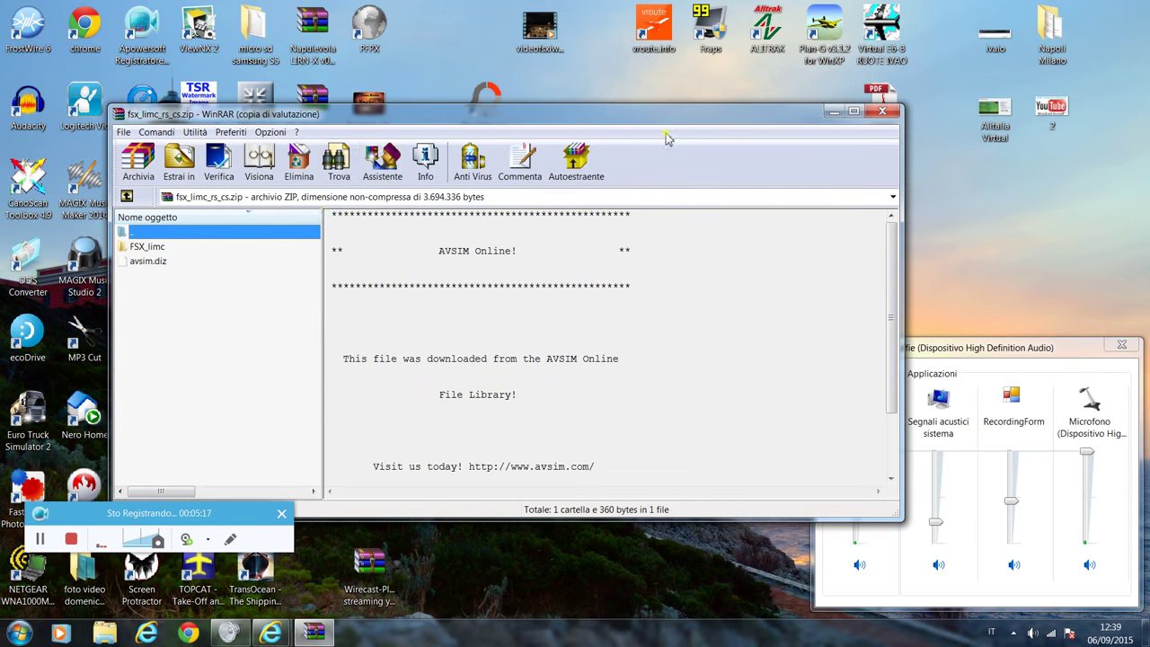
click(148, 248)
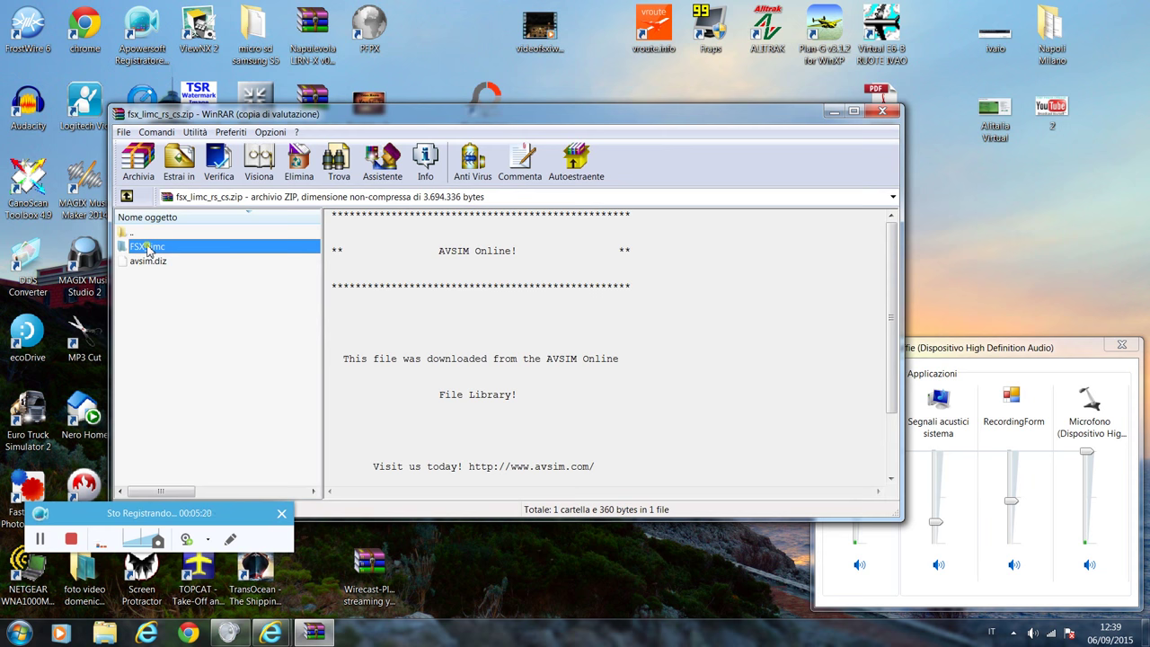
drag(148, 249, 978, 214)
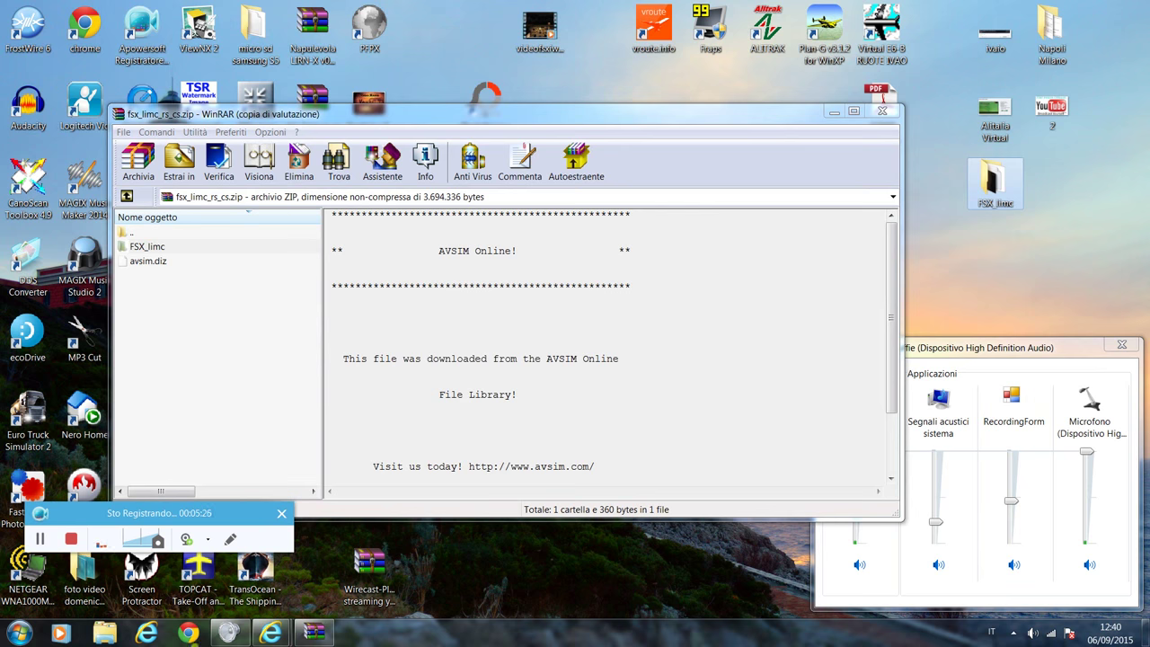
Open the Microsoft Flight Simulator X folder, found under Microsoft Games in Programmi (x86) on the C: drive, in Windows Explorer.
click(20, 632)
click(231, 423)
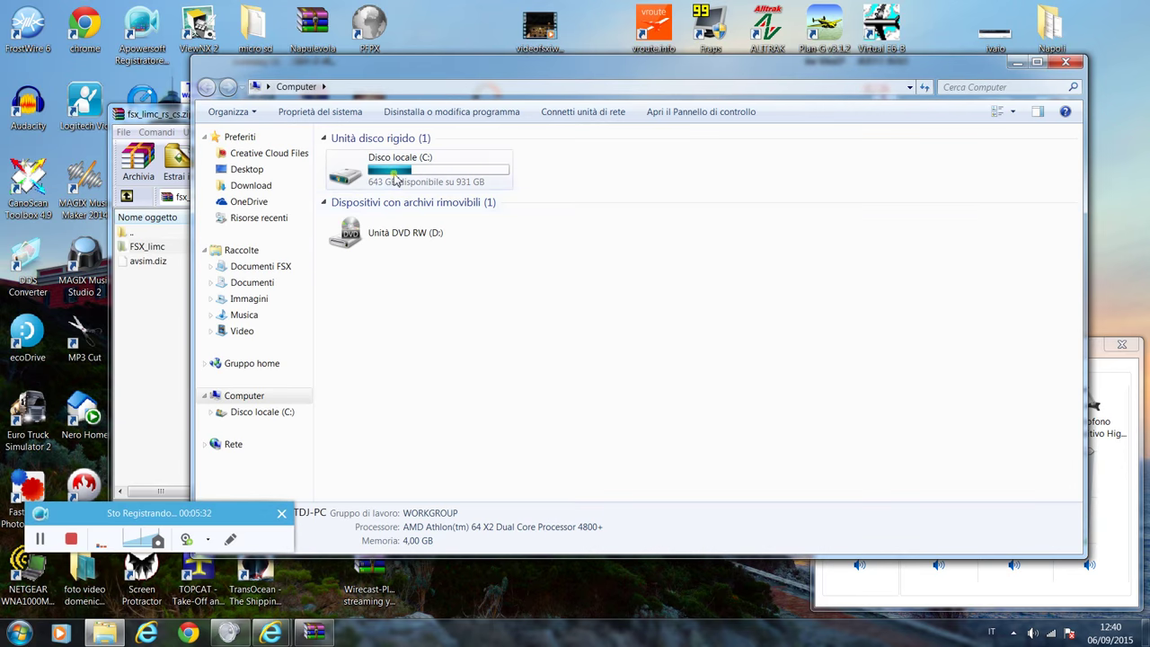
double_click(395, 180)
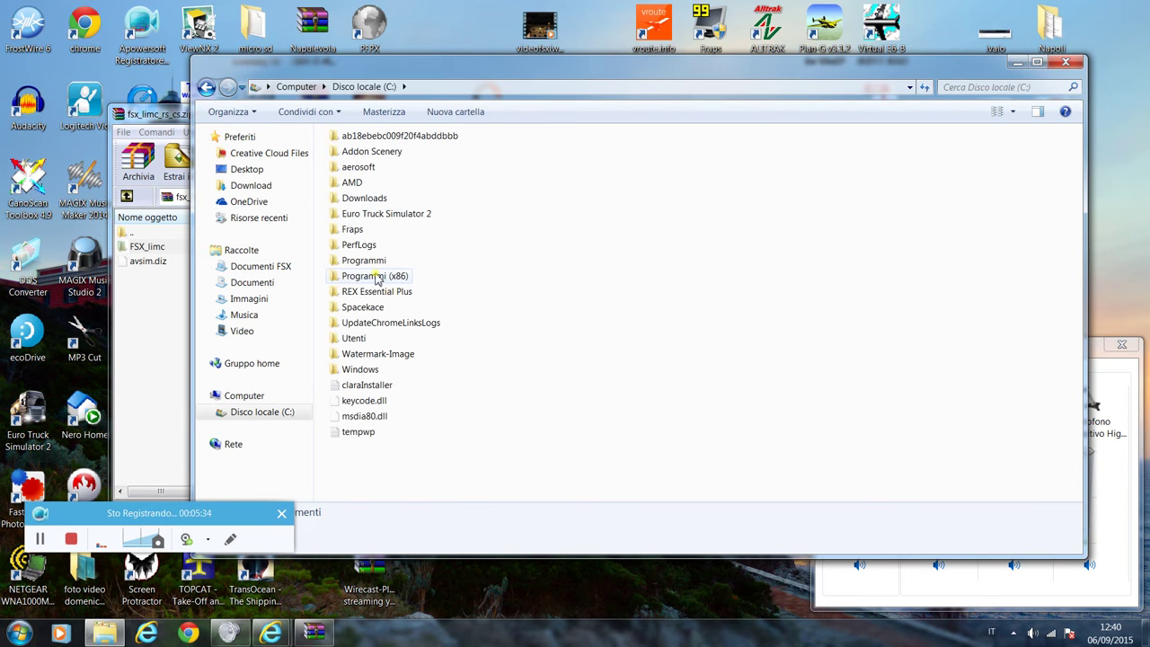
double_click(375, 276)
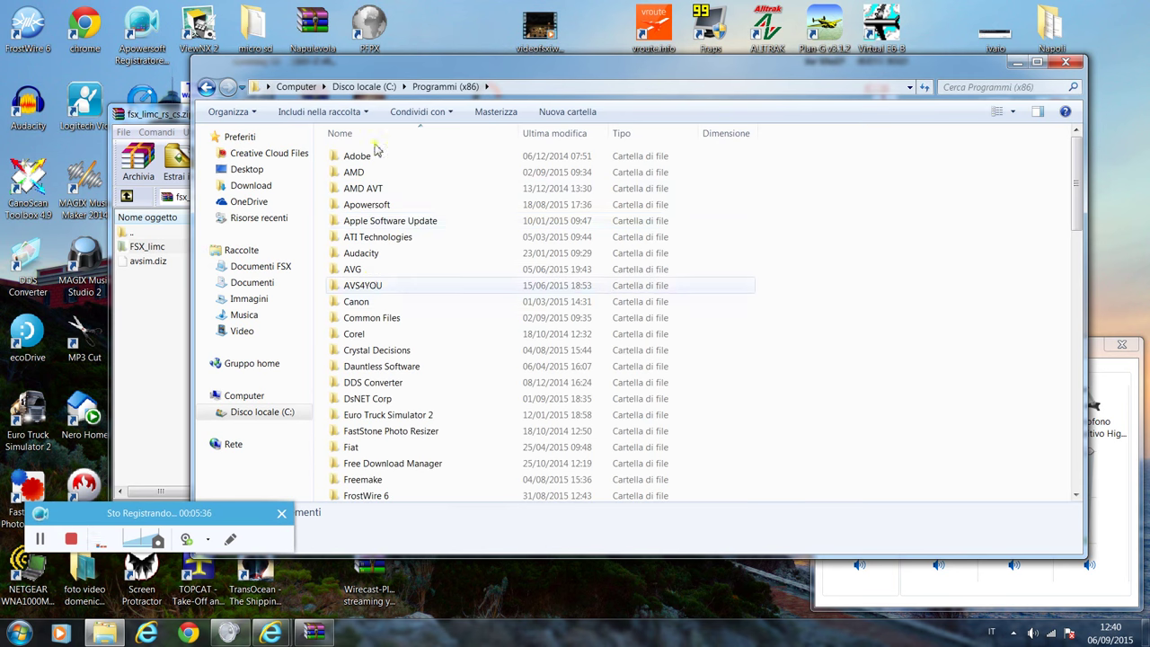
scroll(378, 332, down, 2)
scroll(380, 334, down, 6)
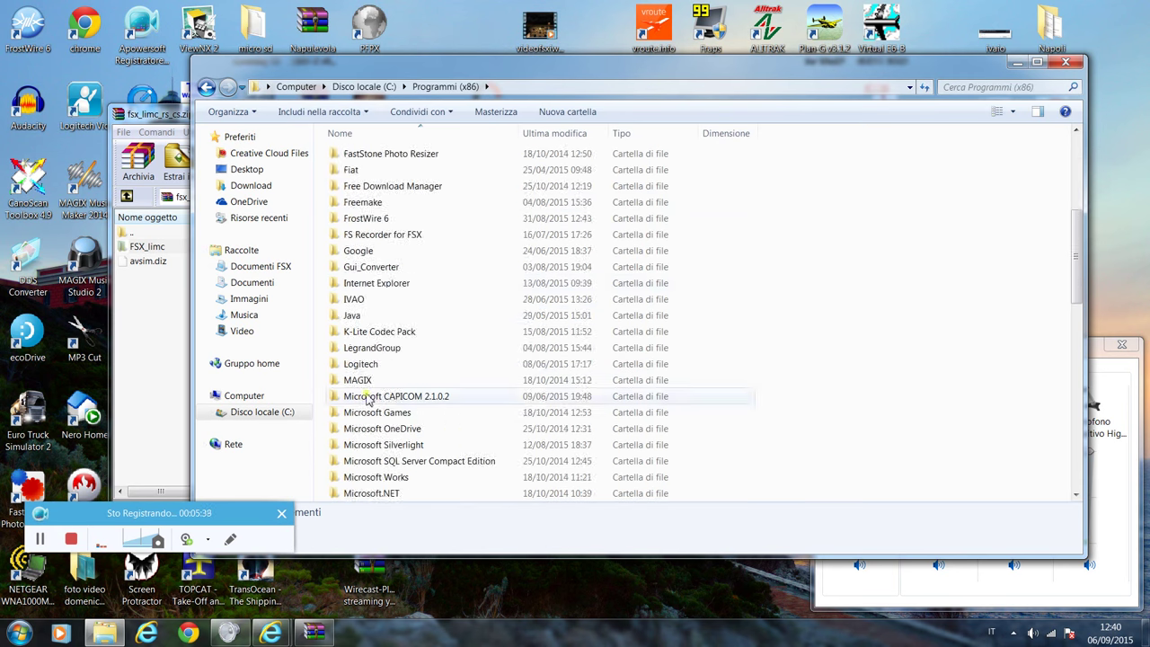
click(392, 316)
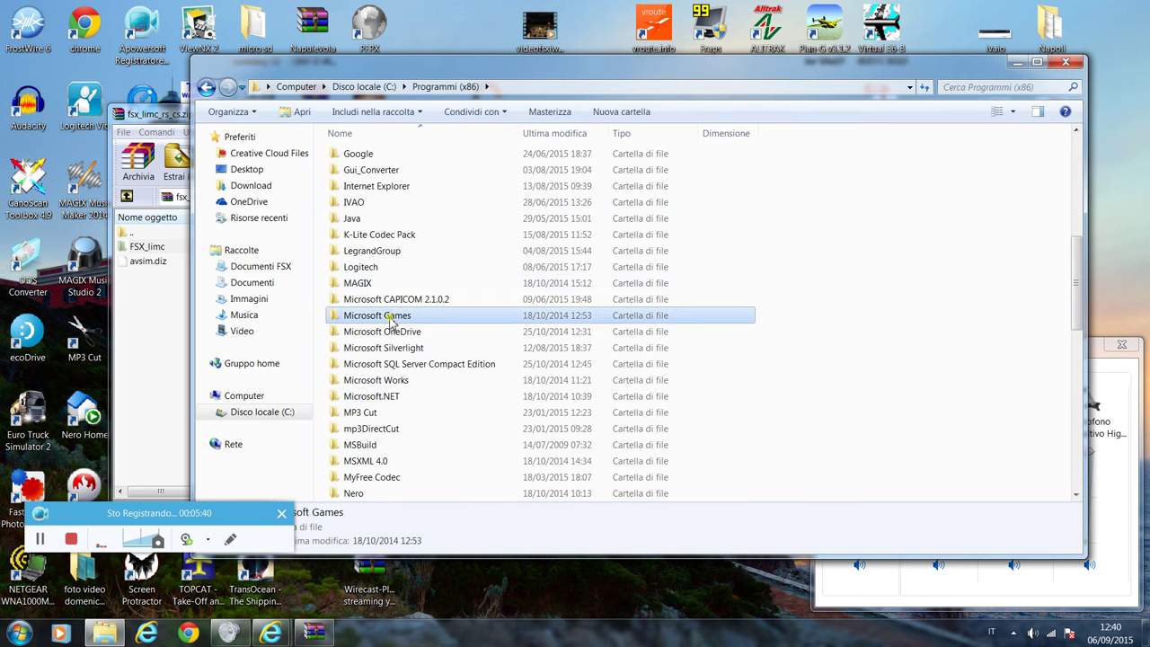
double_click(392, 319)
double_click(408, 158)
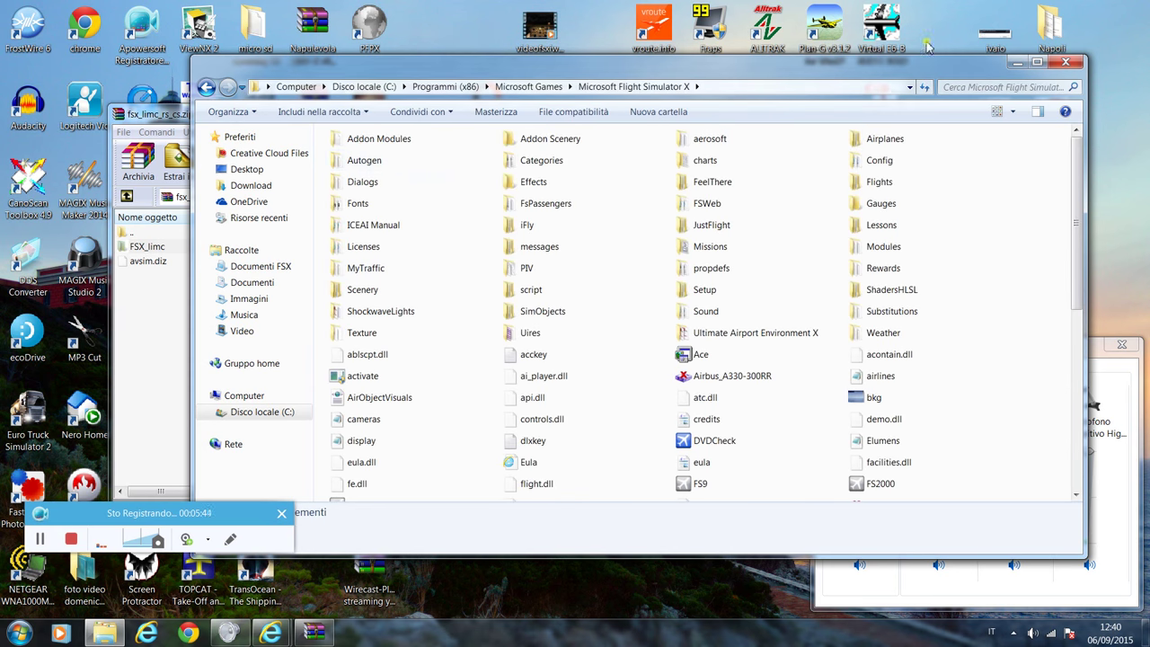
Try medium icons for the Microsoft Flight Simulator X folder, then show its contents as a list (Elenco).
click(1014, 111)
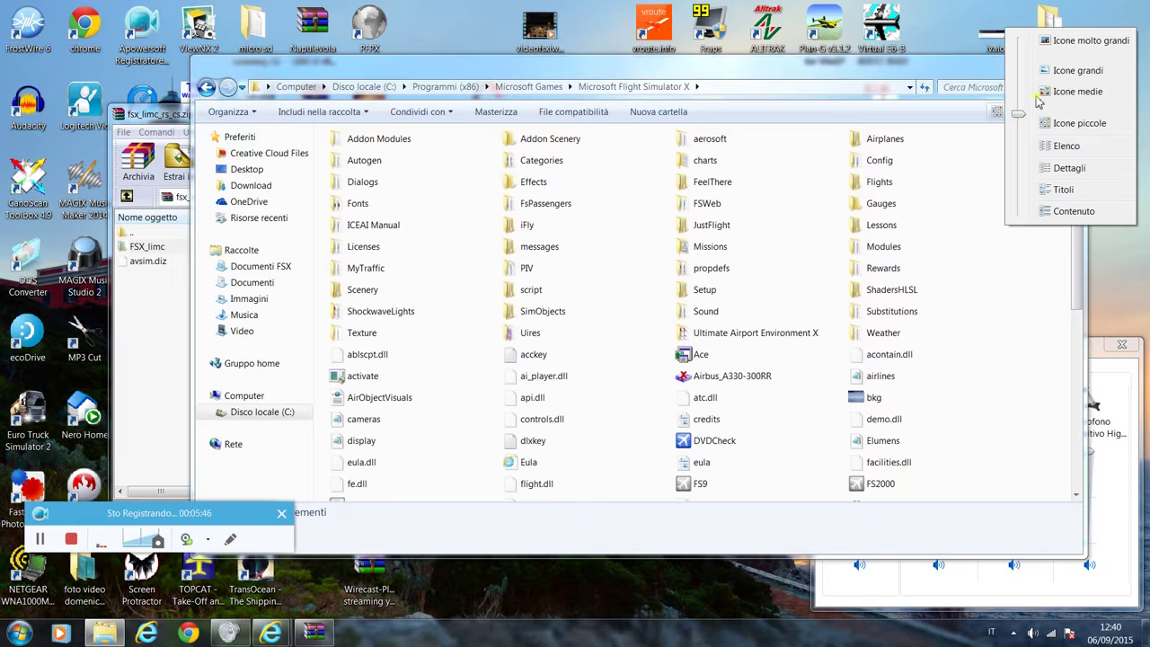
click(1077, 92)
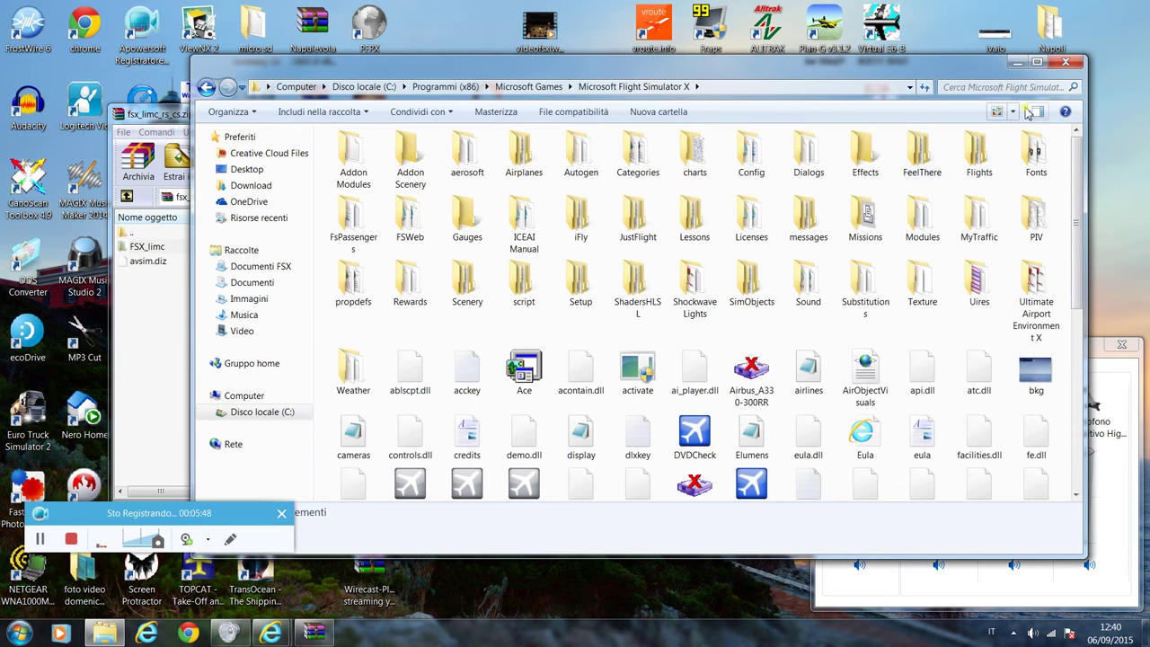
click(1012, 112)
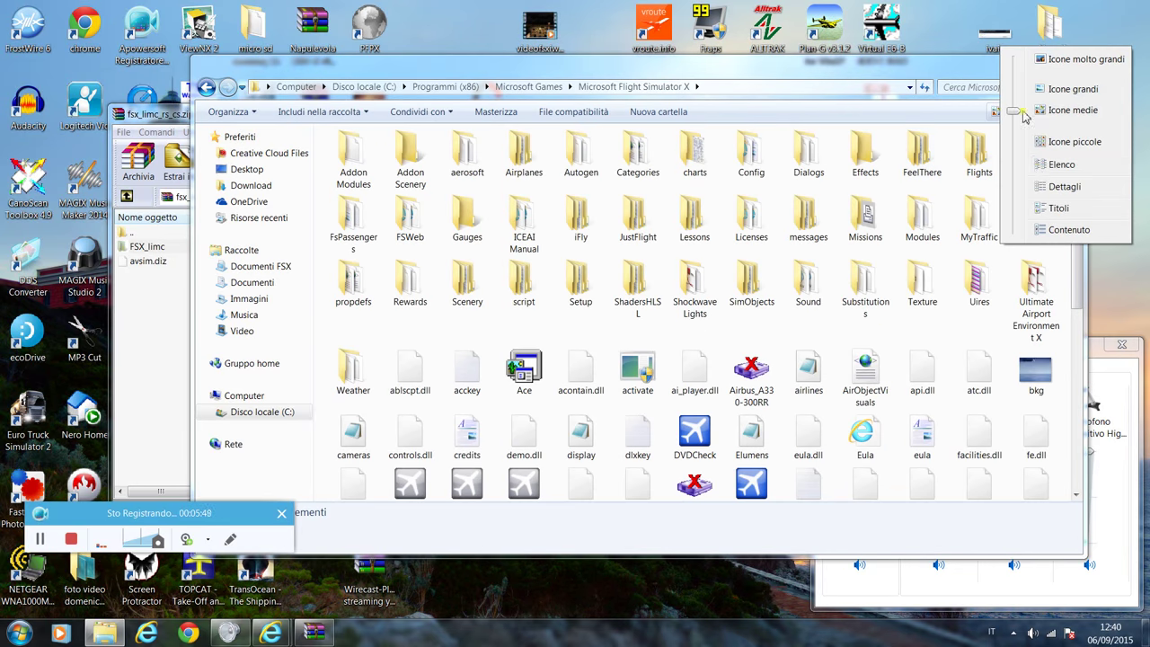
click(1060, 166)
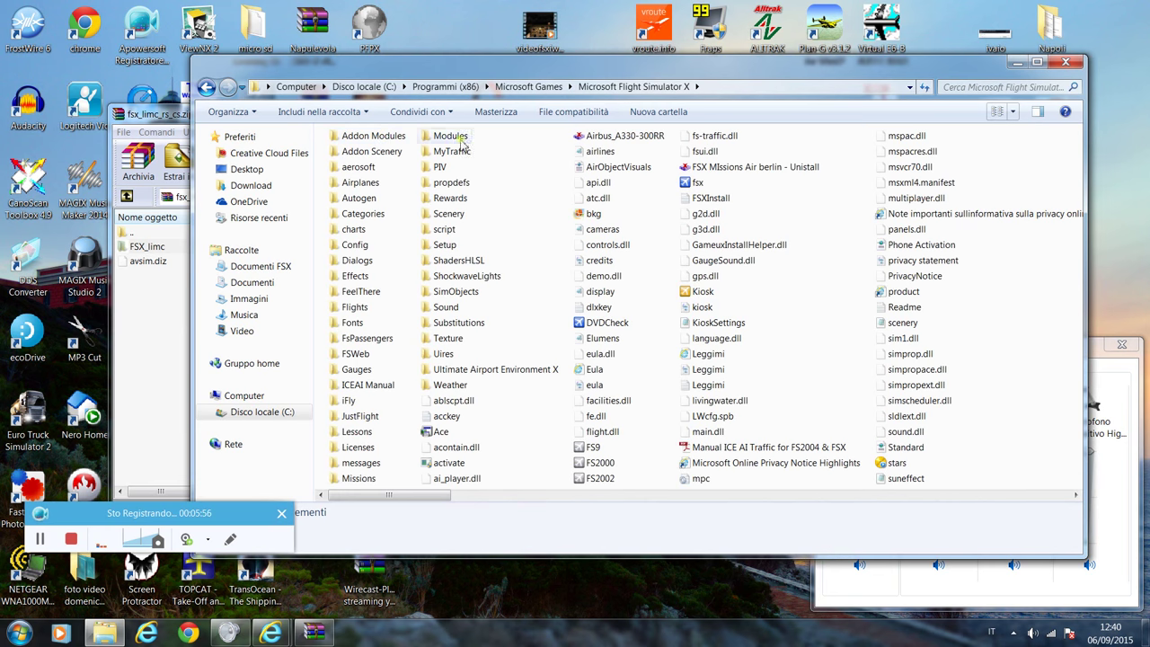
Move the FSX_limc folder from the desktop into the Addon Scenery folder, granting the administrator permission.
click(368, 153)
double_click(368, 153)
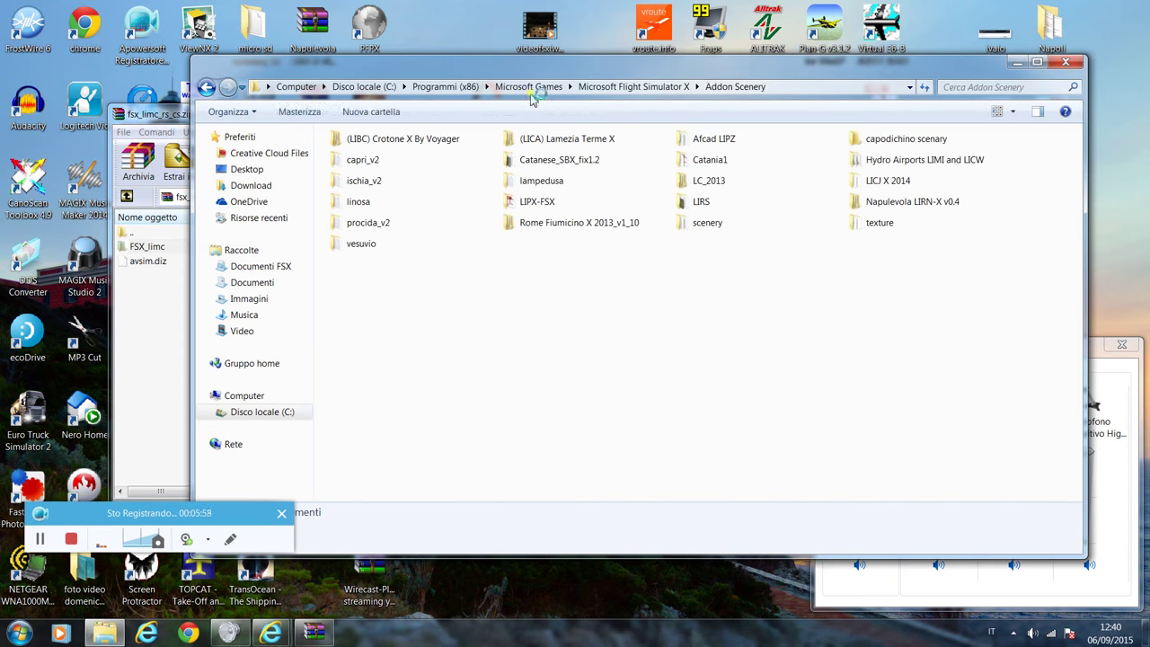
drag(540, 72, 339, 115)
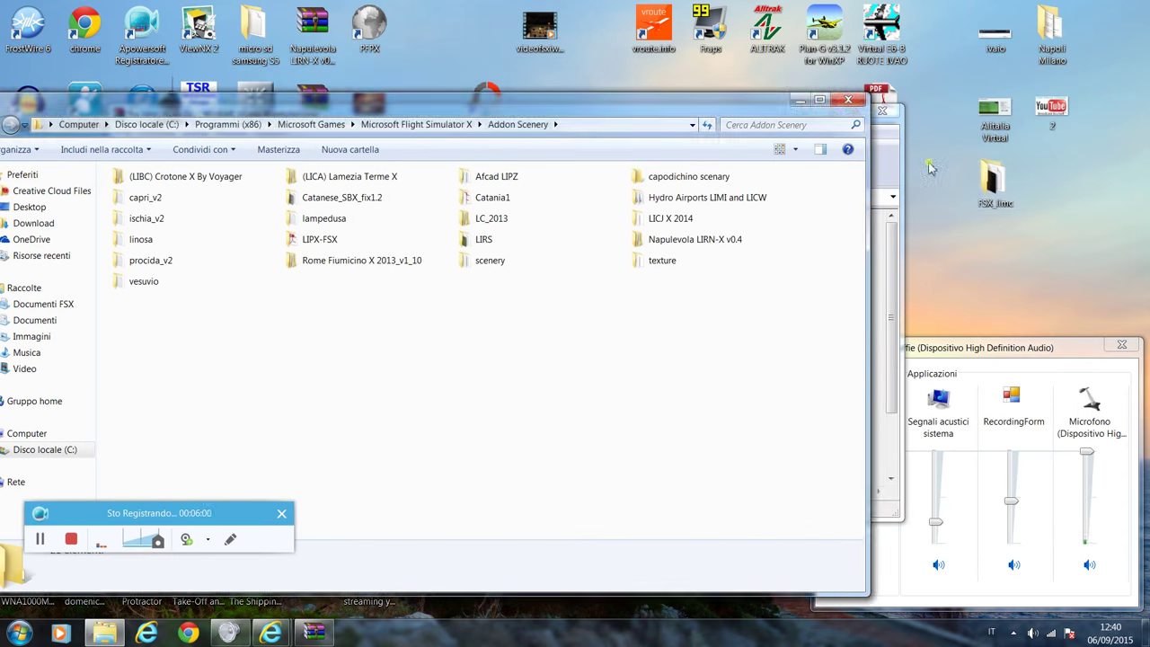
drag(993, 184, 343, 367)
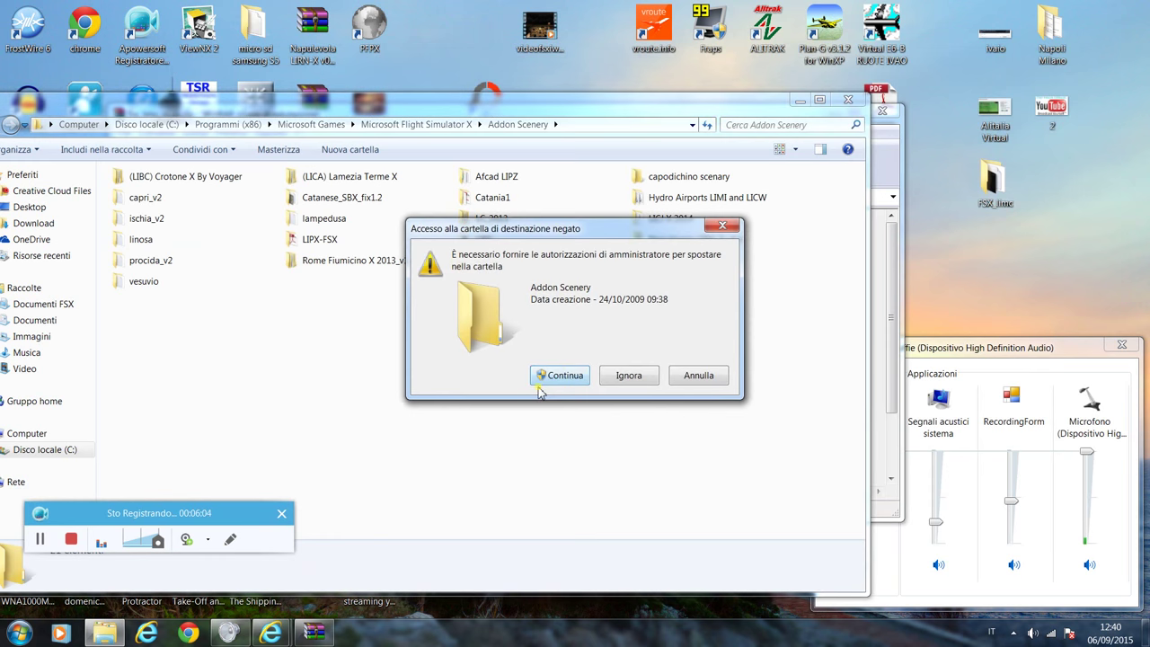
click(544, 378)
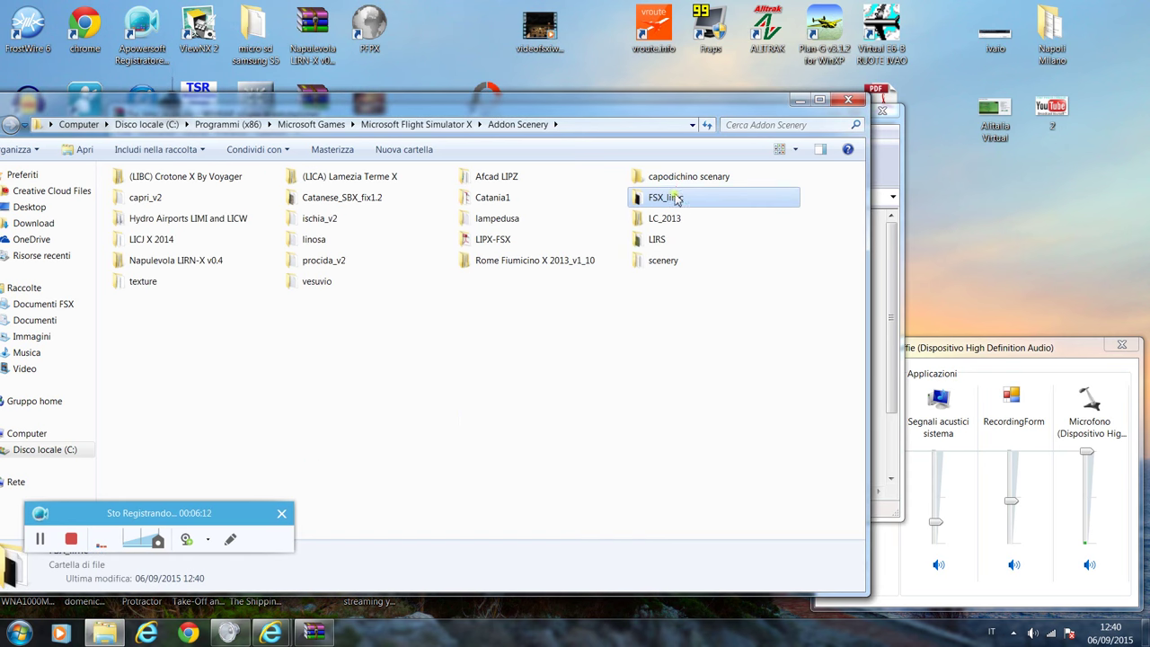
Inspect the contents of the moved FSX_limc folder, read its ReadMe file for the installation instructions and close the file.
double_click(672, 198)
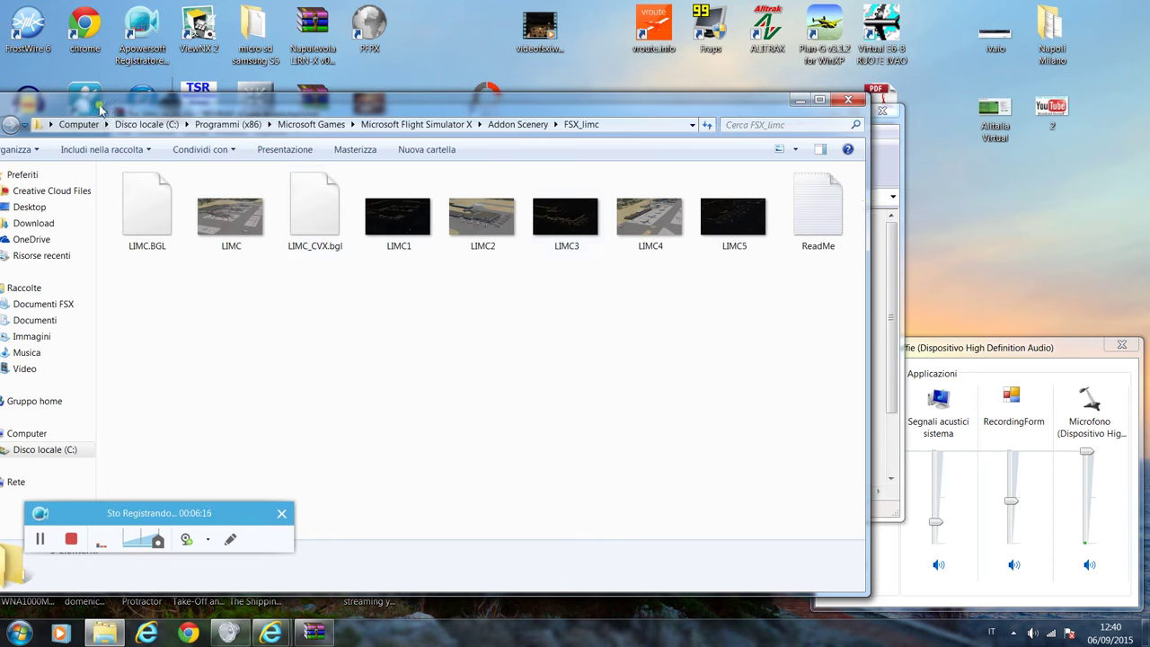
drag(101, 108, 260, 85)
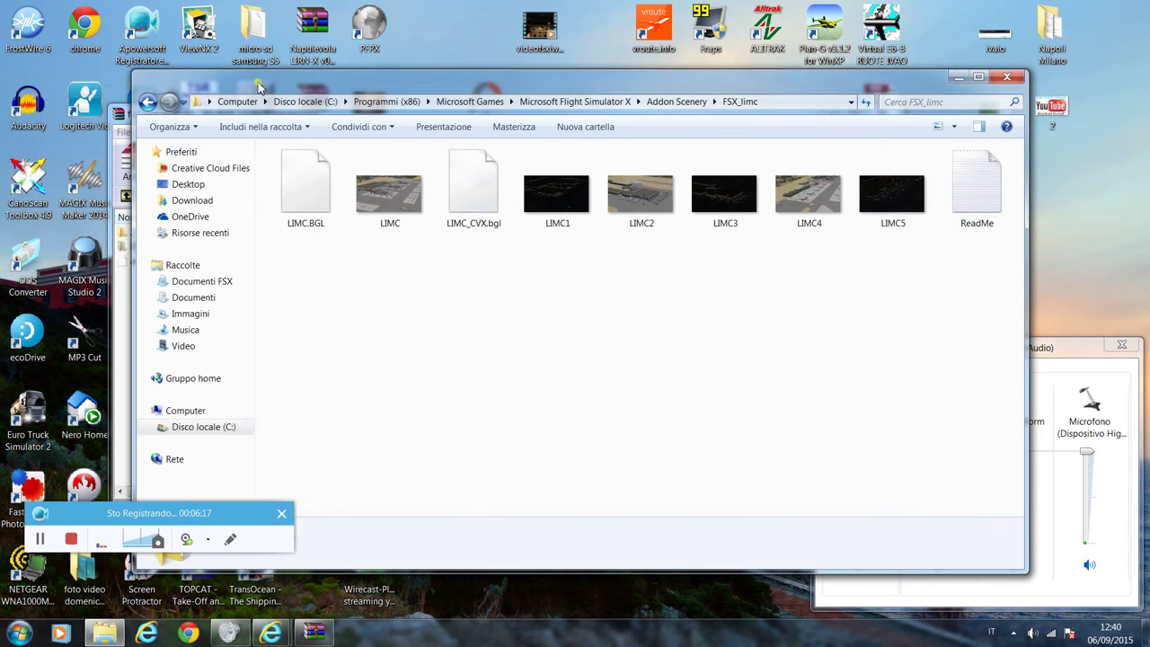
click(148, 102)
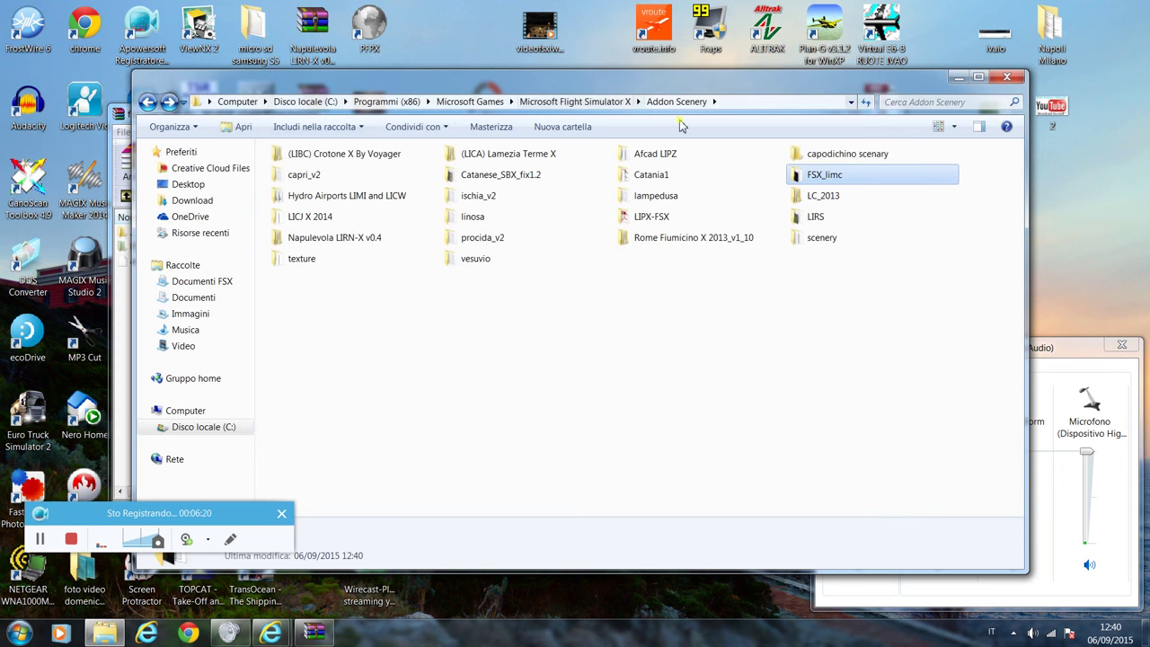
double_click(809, 180)
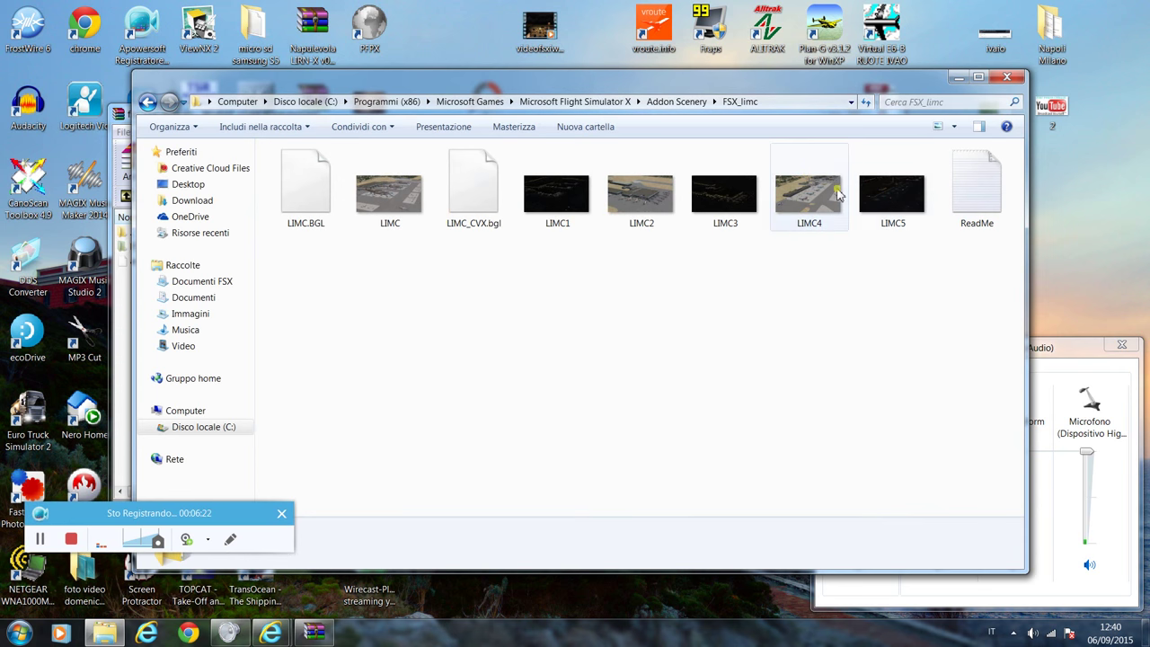
double_click(997, 179)
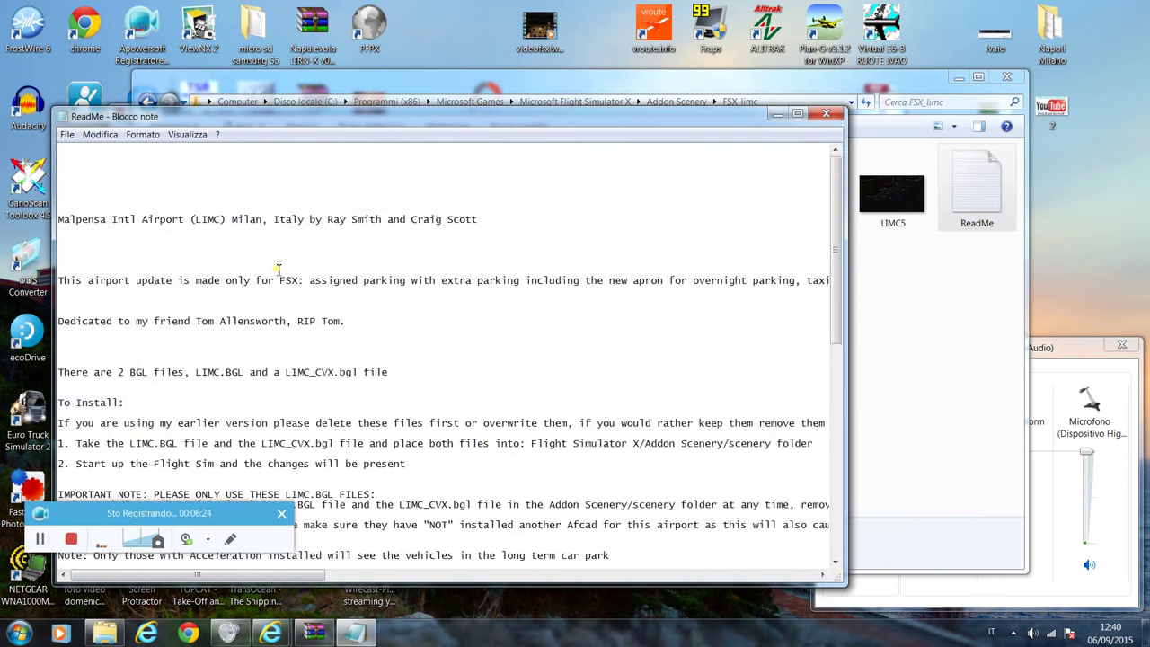
scroll(278, 289, down, 2)
scroll(280, 297, down, 12)
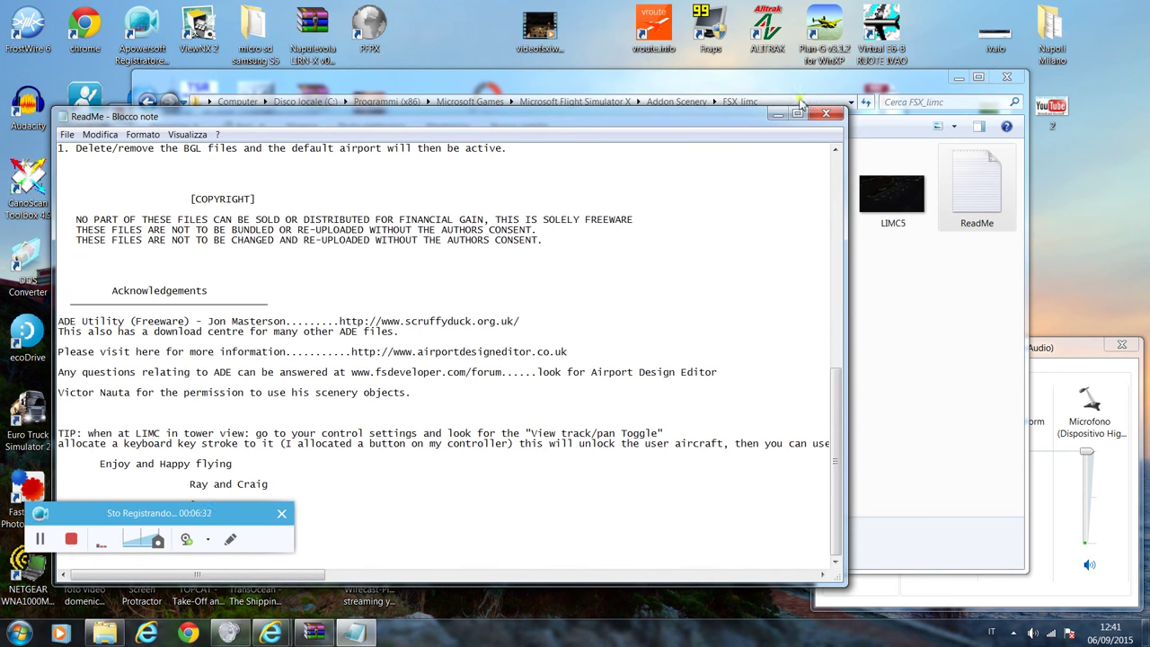
click(826, 113)
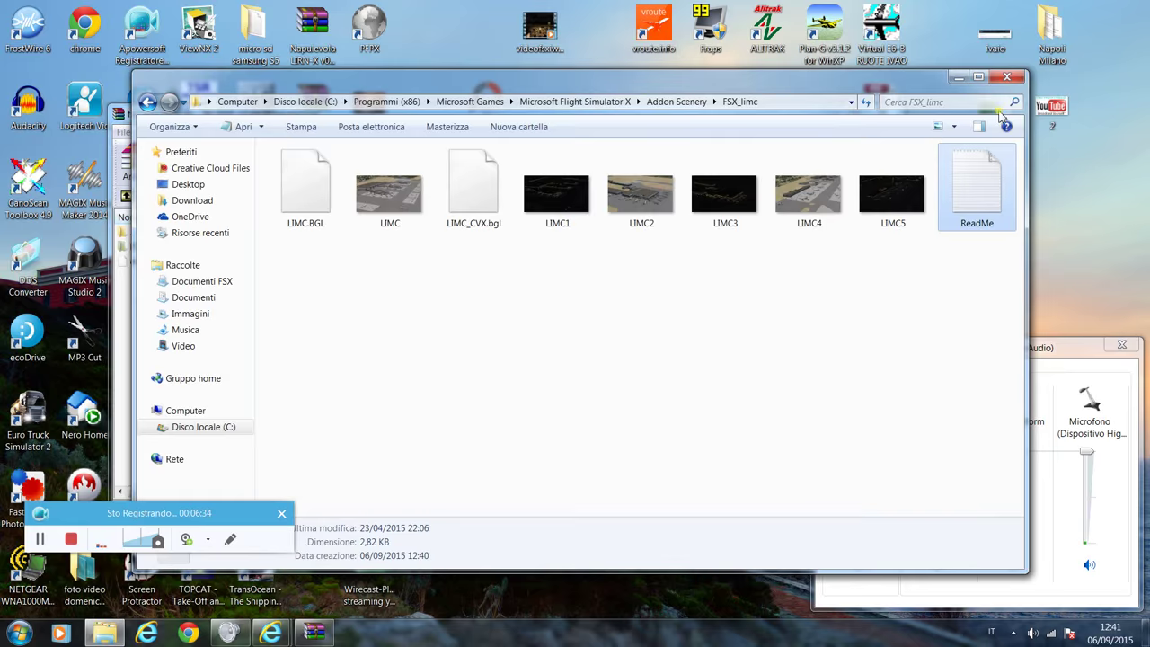
Close the Explorer and WinRAR windows and start Microsoft Flight Simulator X from the desktop.
click(1007, 77)
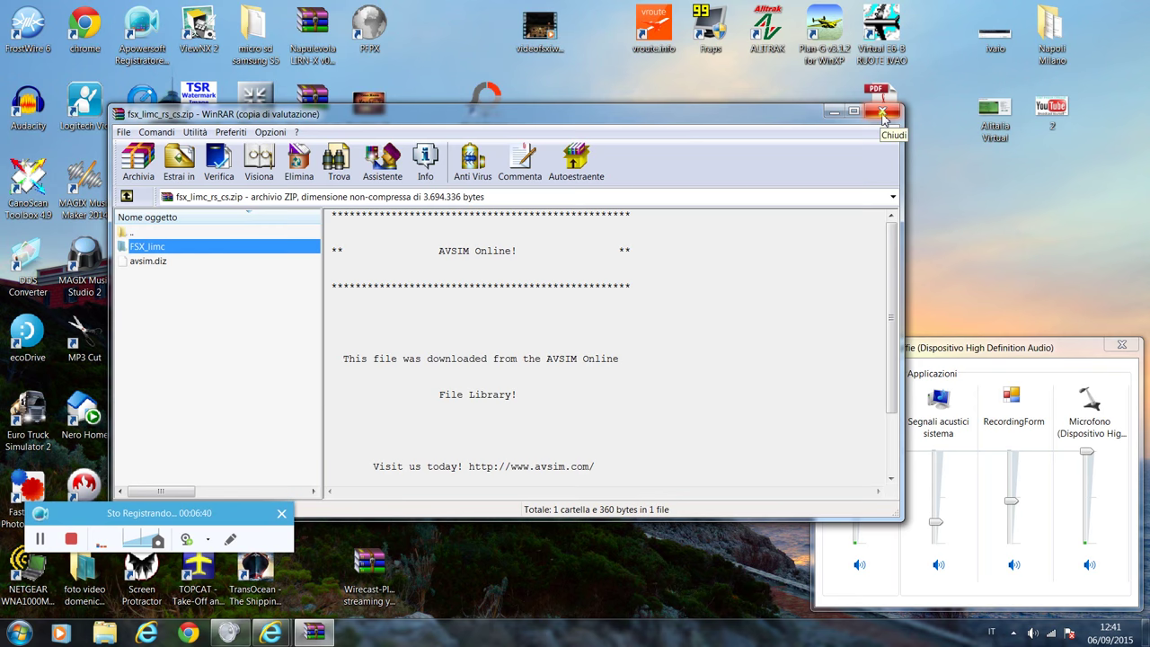
click(884, 118)
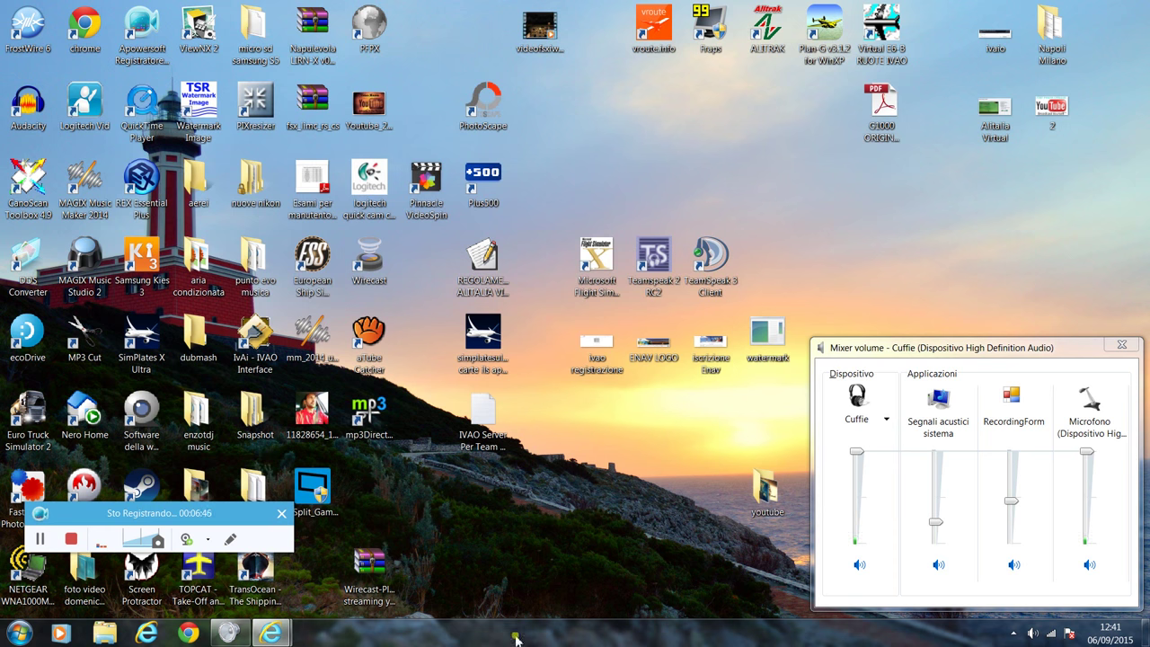
click(601, 259)
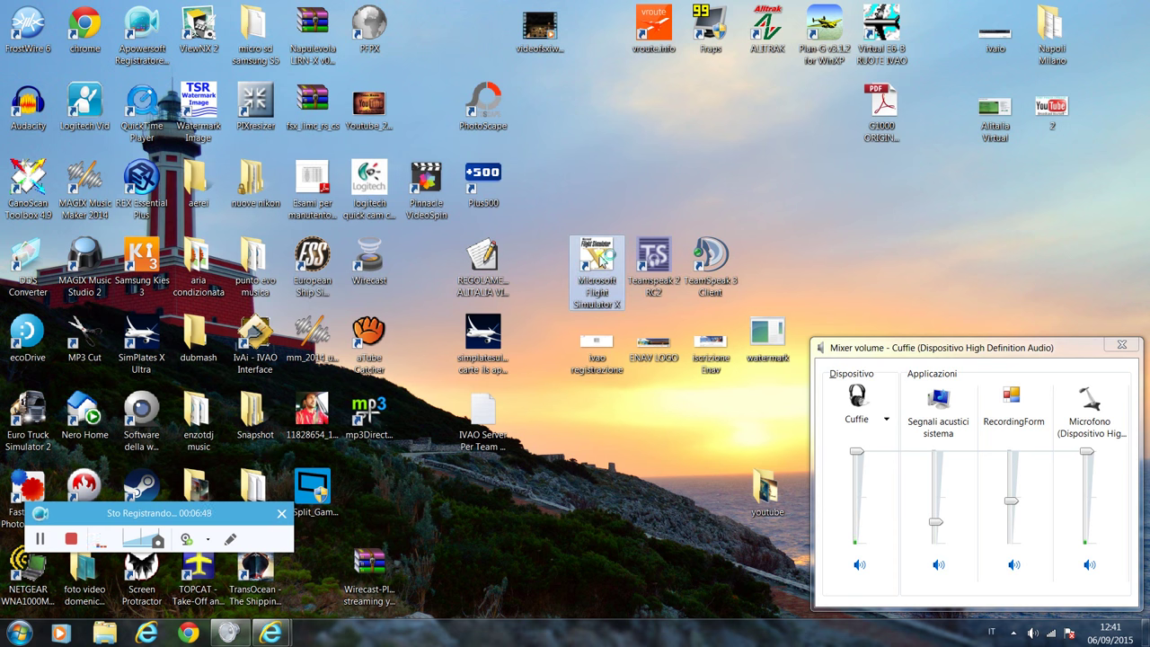
double_click(601, 260)
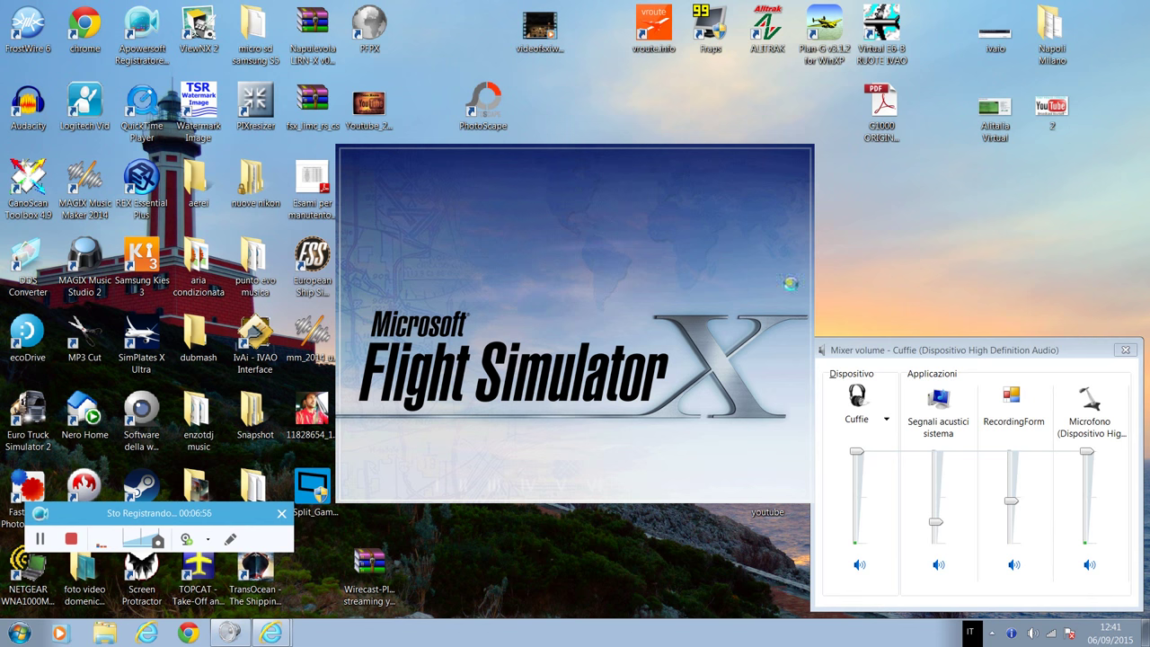
click(233, 542)
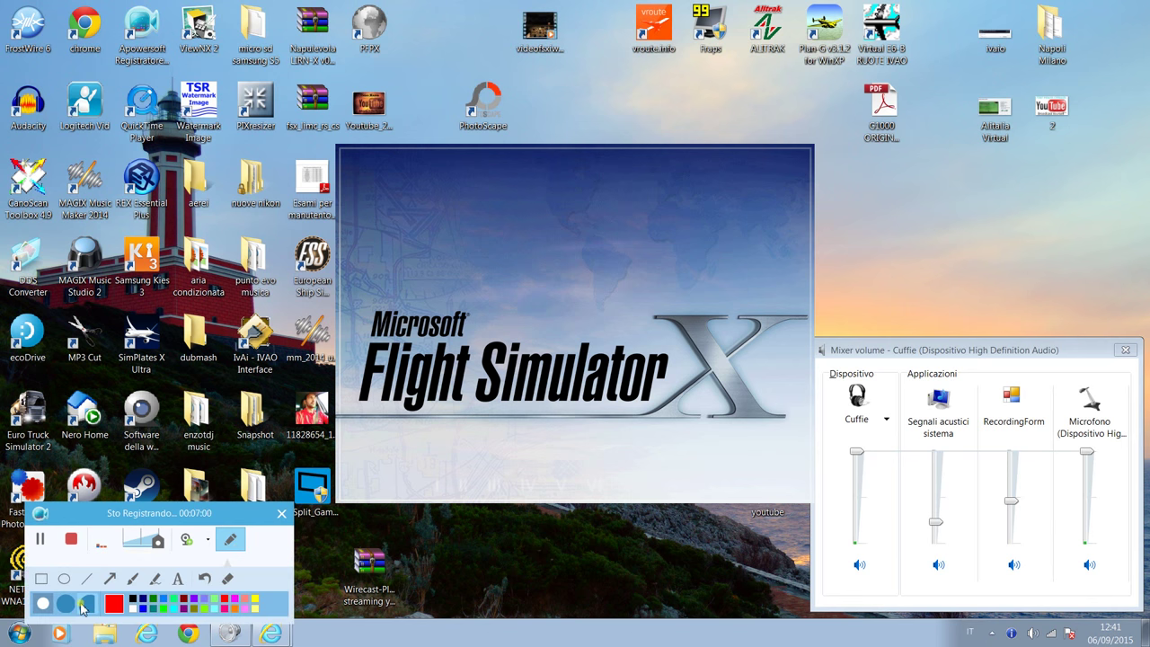
click(176, 580)
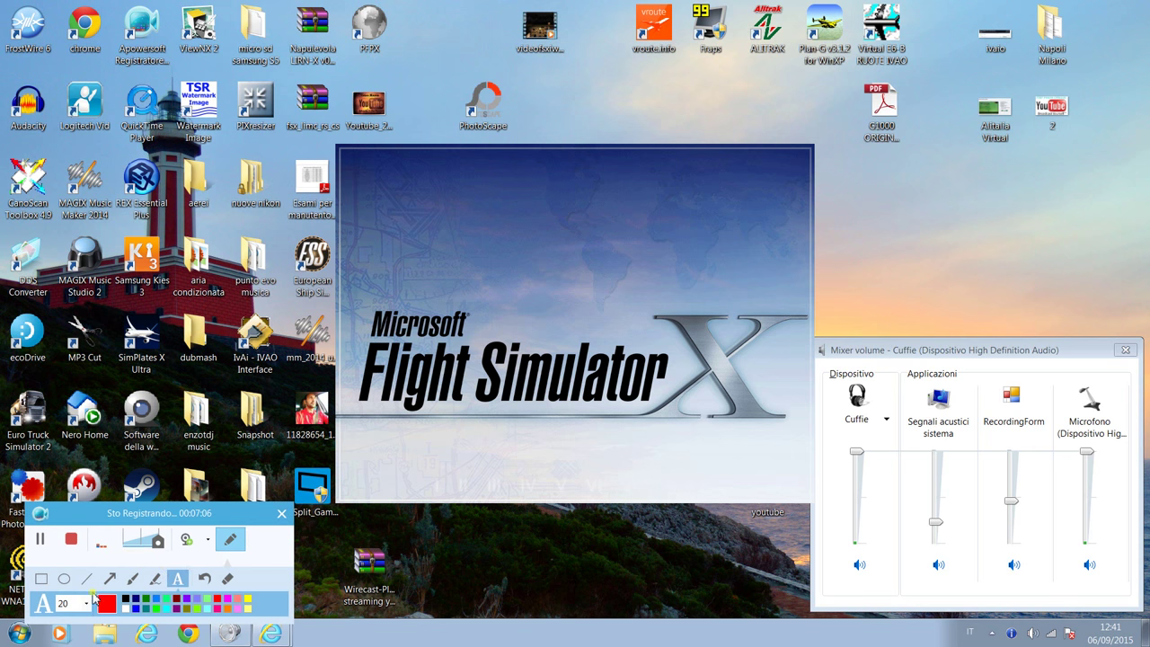
click(107, 579)
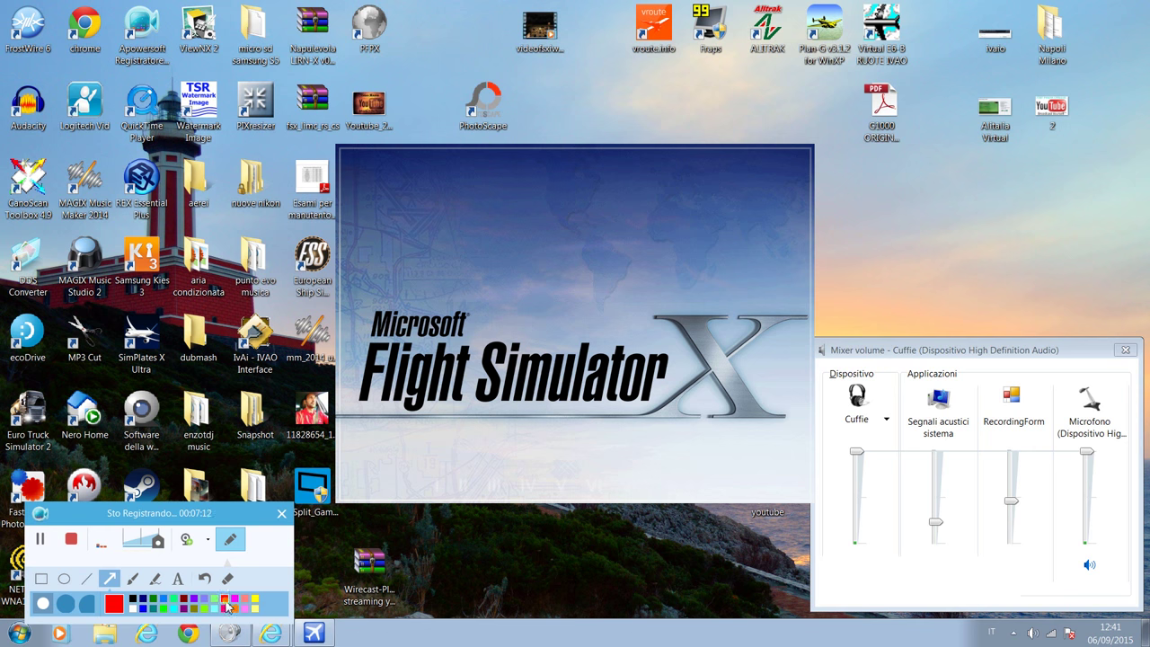
click(162, 608)
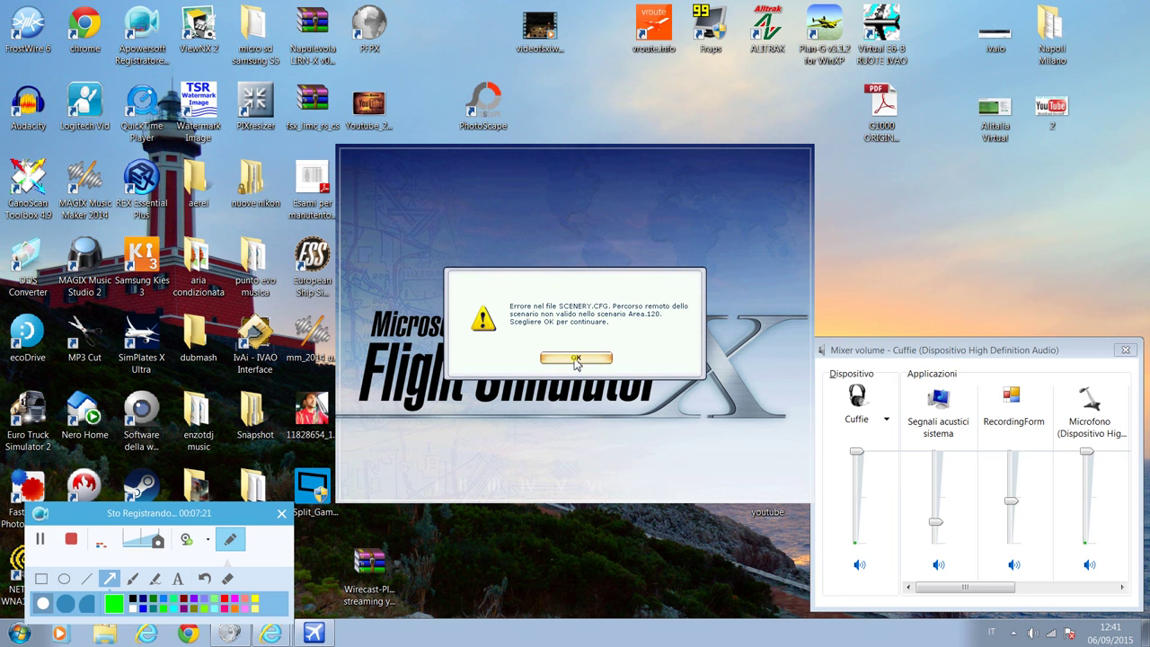
Acknowledge the SCENERY.CFG error while the simulator loads and hide the screen recorder's drawing tools.
click(577, 359)
click(580, 359)
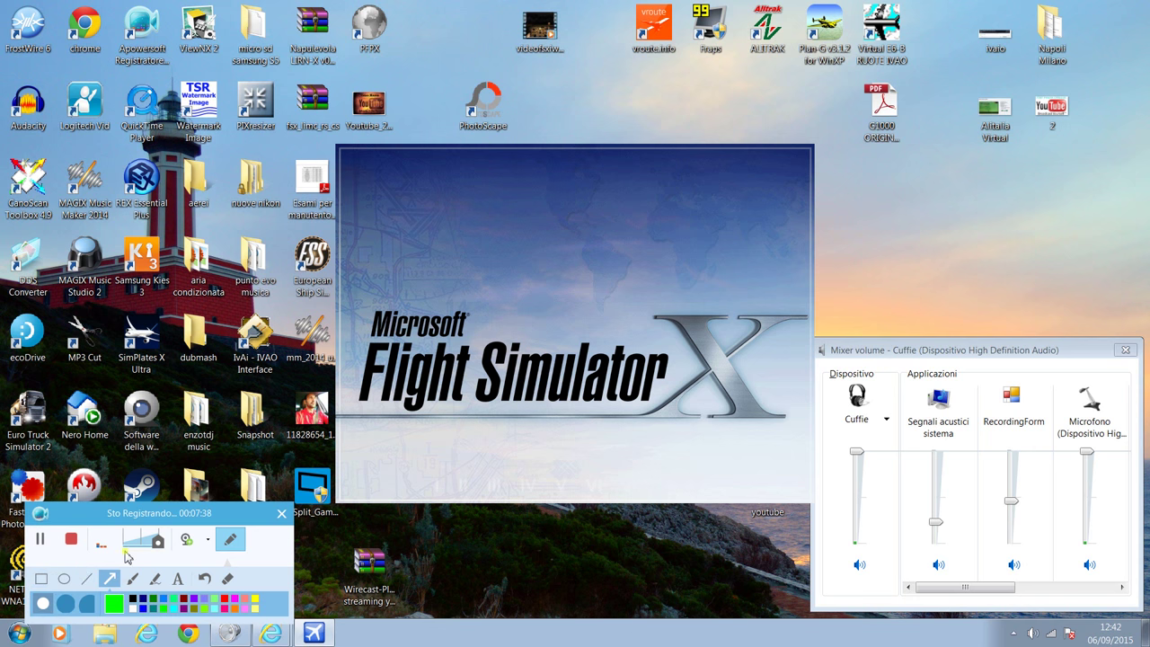
click(231, 541)
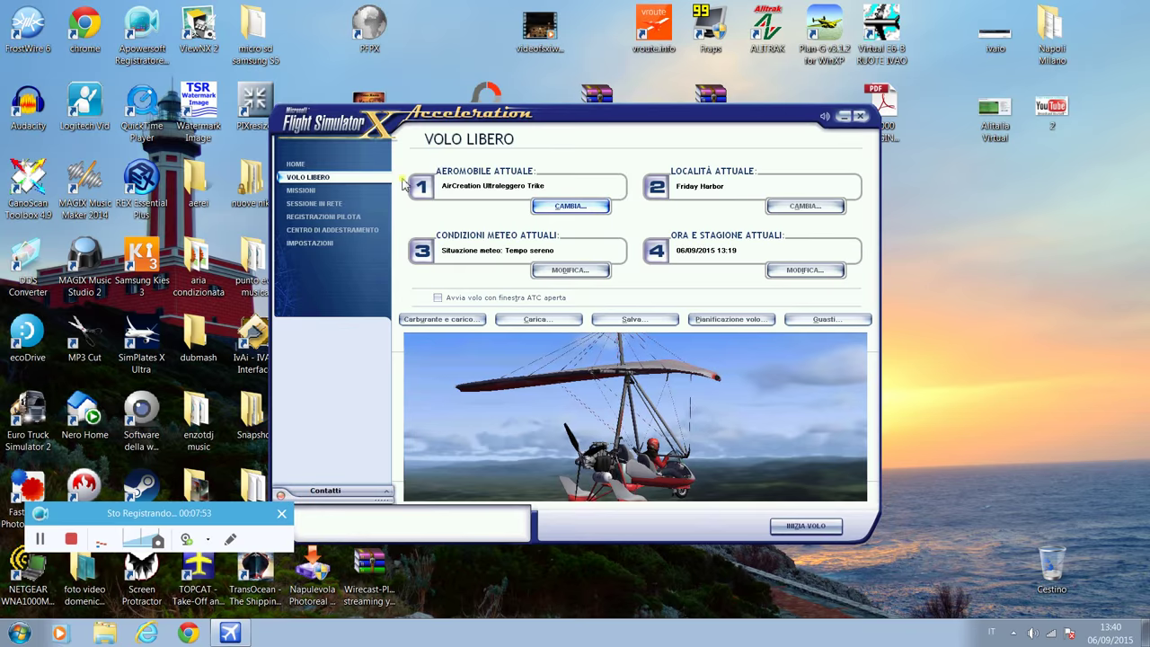
Open the scenery library settings and try to add the FSX_limc folder inside Addon Scenery as a new scenery area.
click(308, 244)
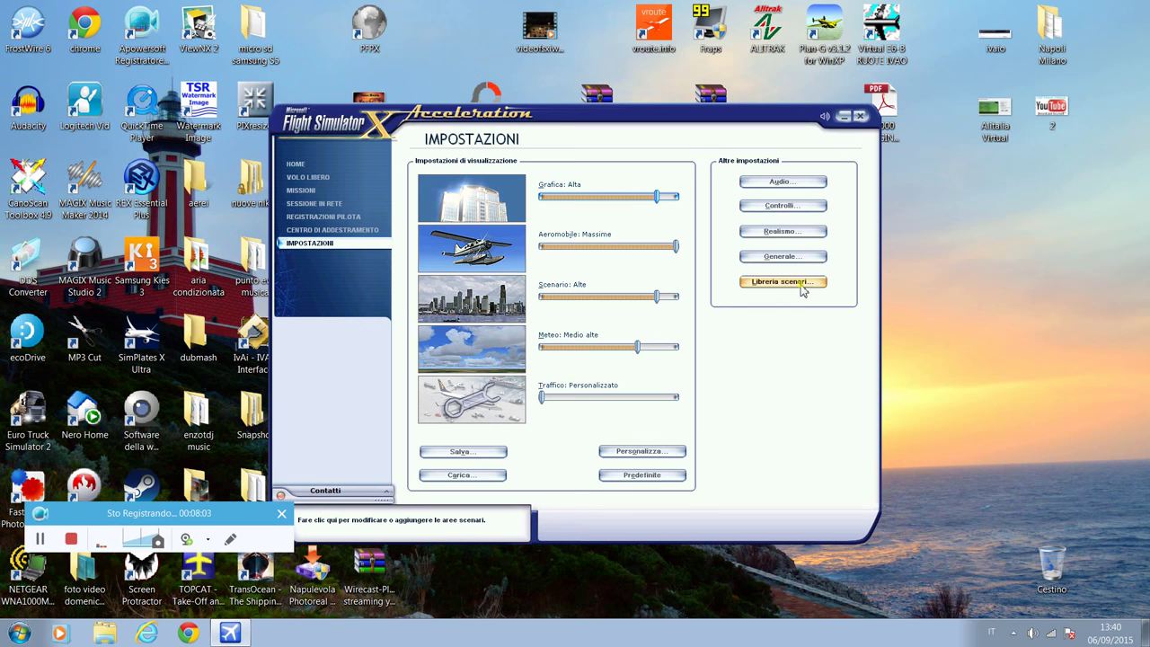
click(802, 285)
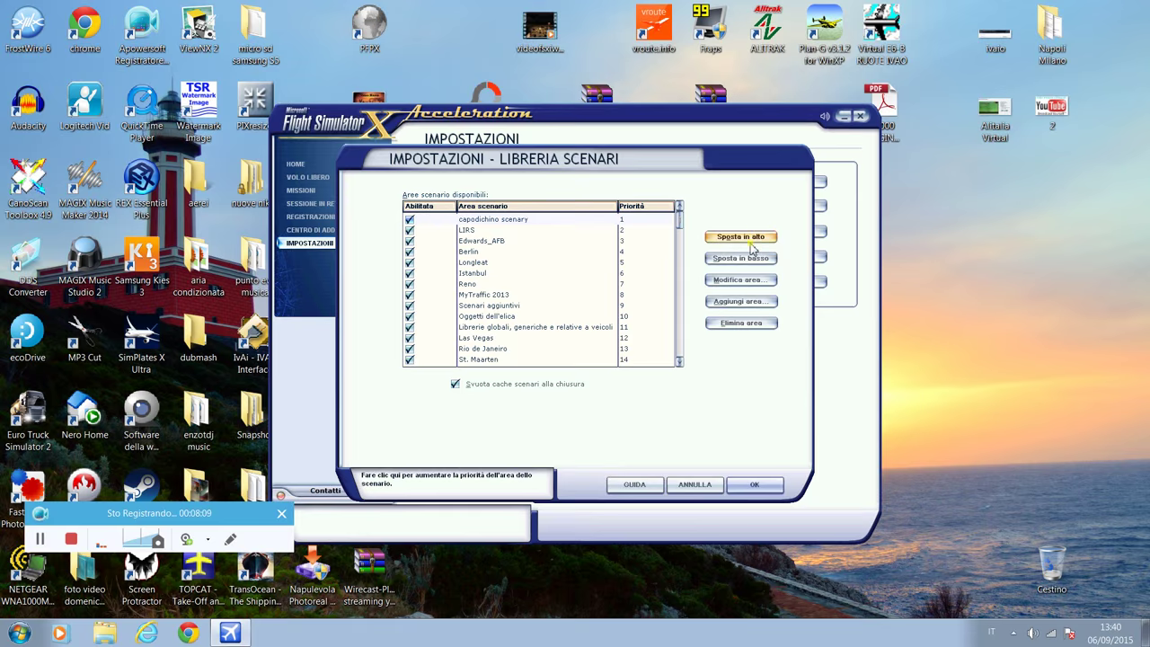
click(741, 302)
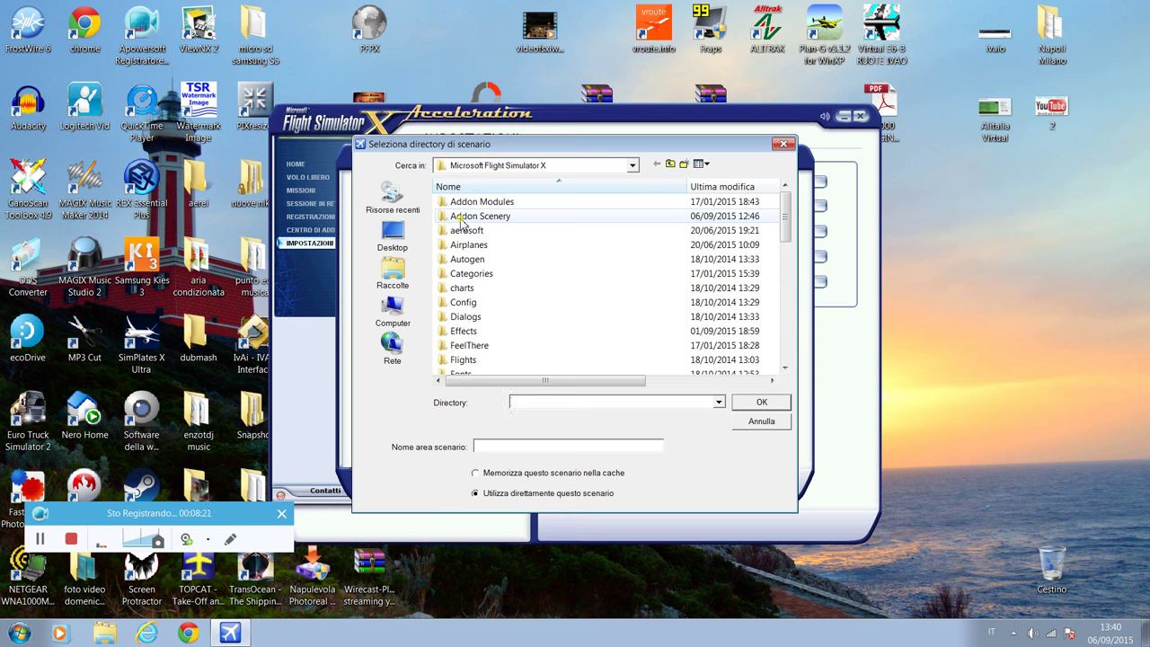
click(462, 219)
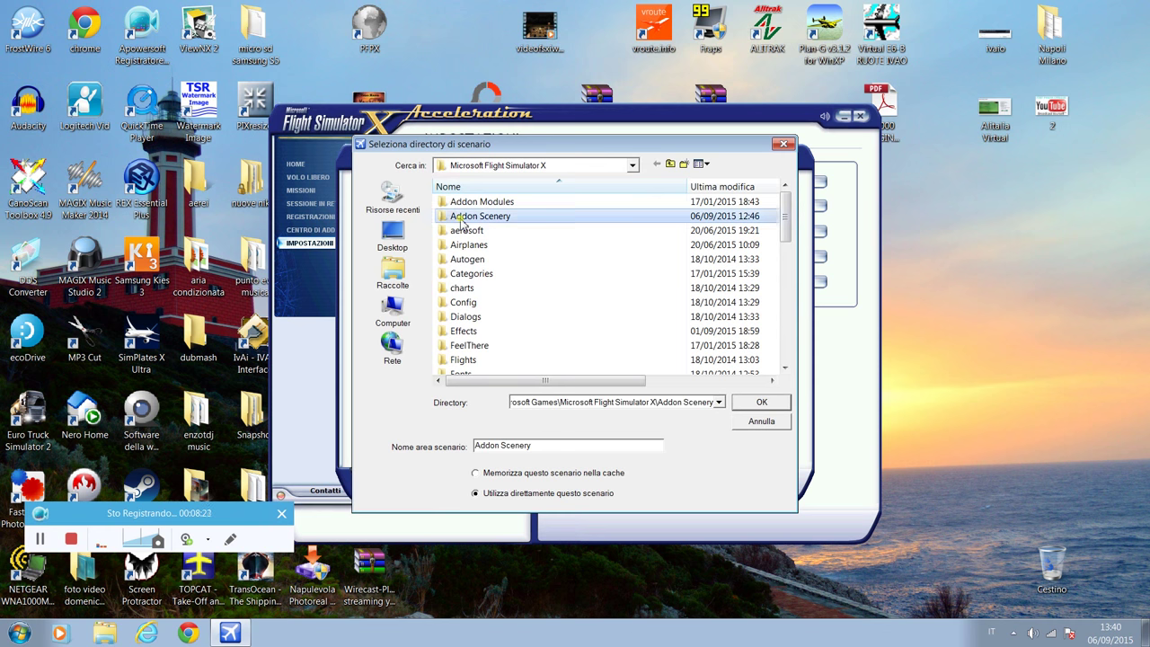
double_click(459, 218)
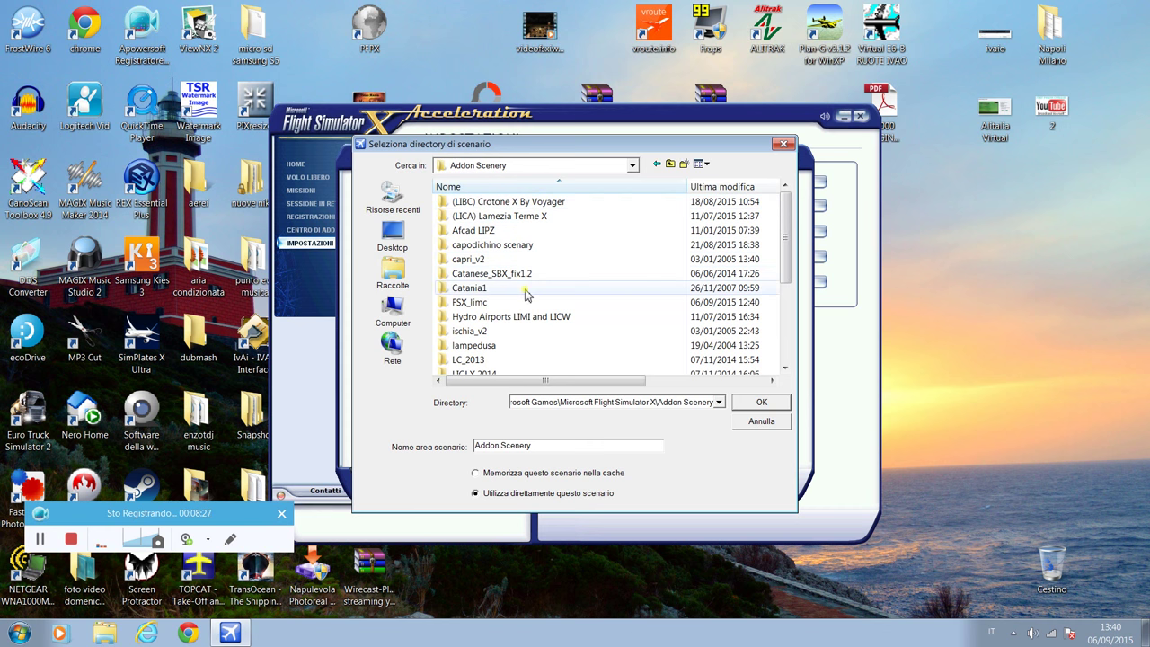
click(506, 304)
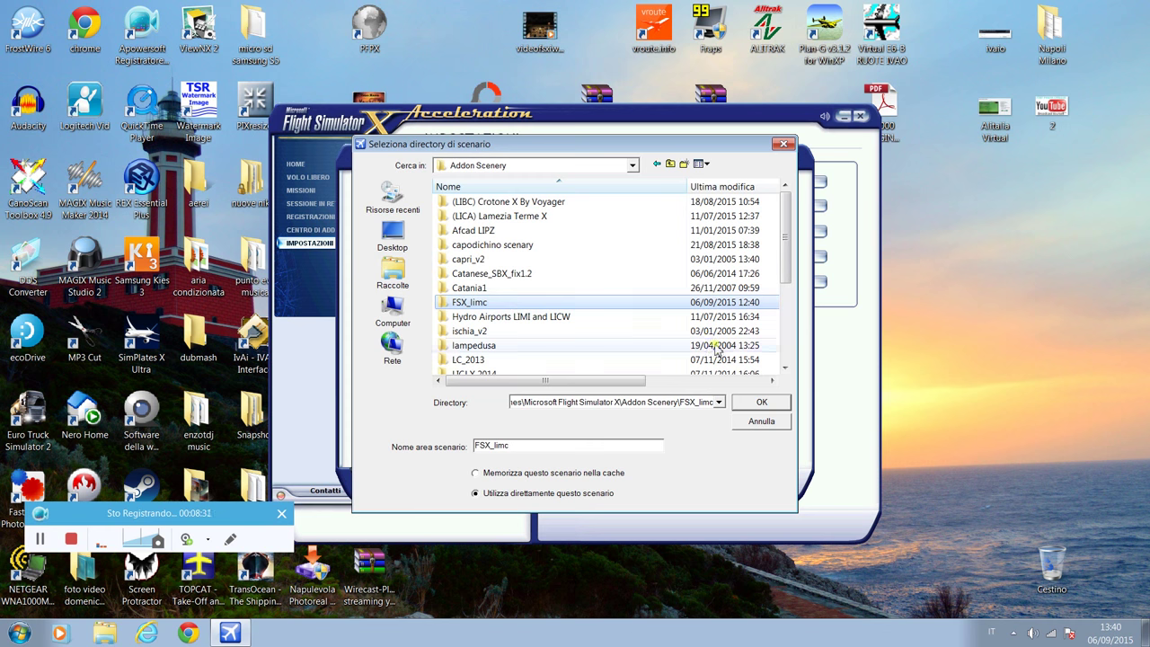
click(759, 401)
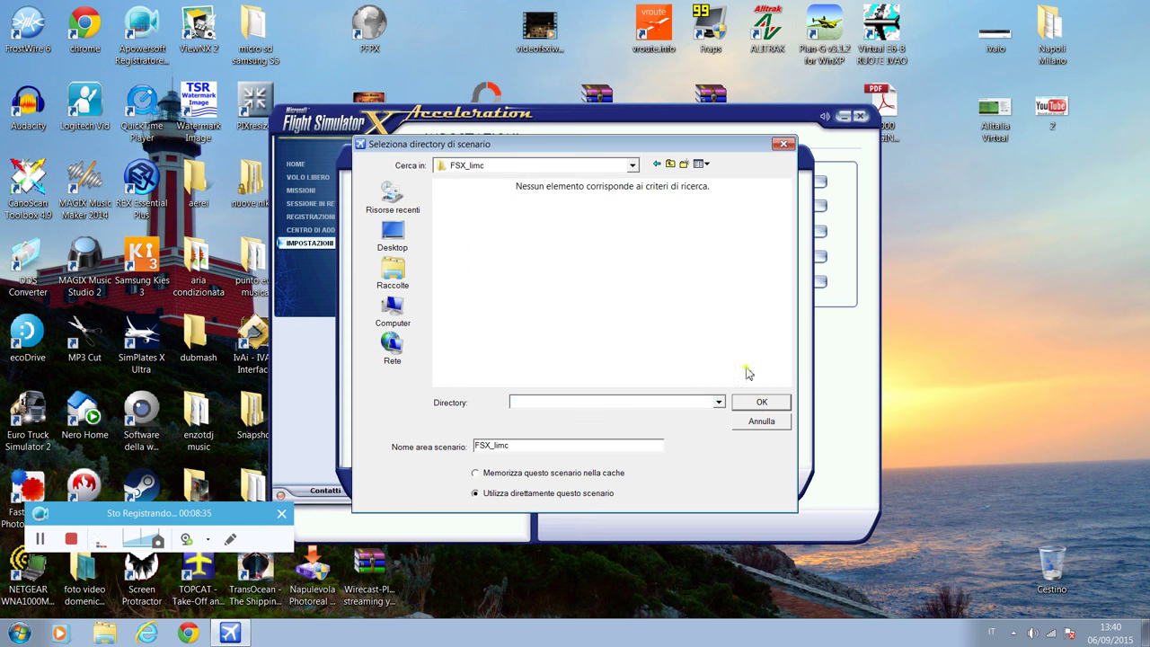
Retry adding FSX_limc by reselecting it in the Addon Scenery folder, and close the scenery directory selection window.
click(658, 162)
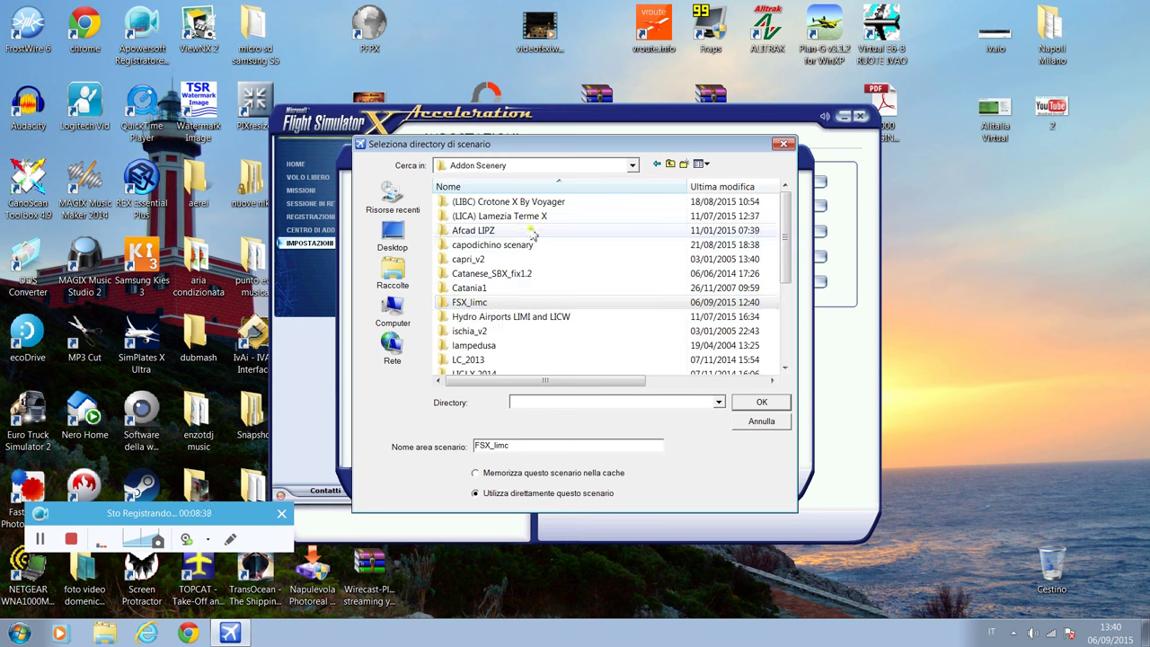
click(490, 304)
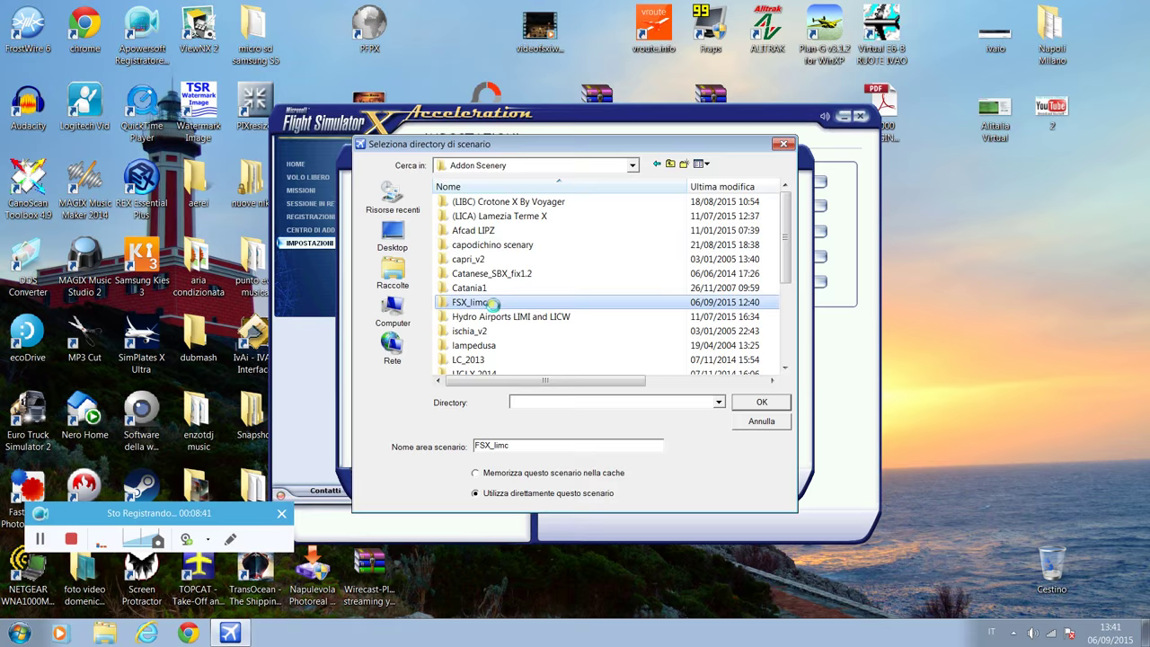
right_click(493, 306)
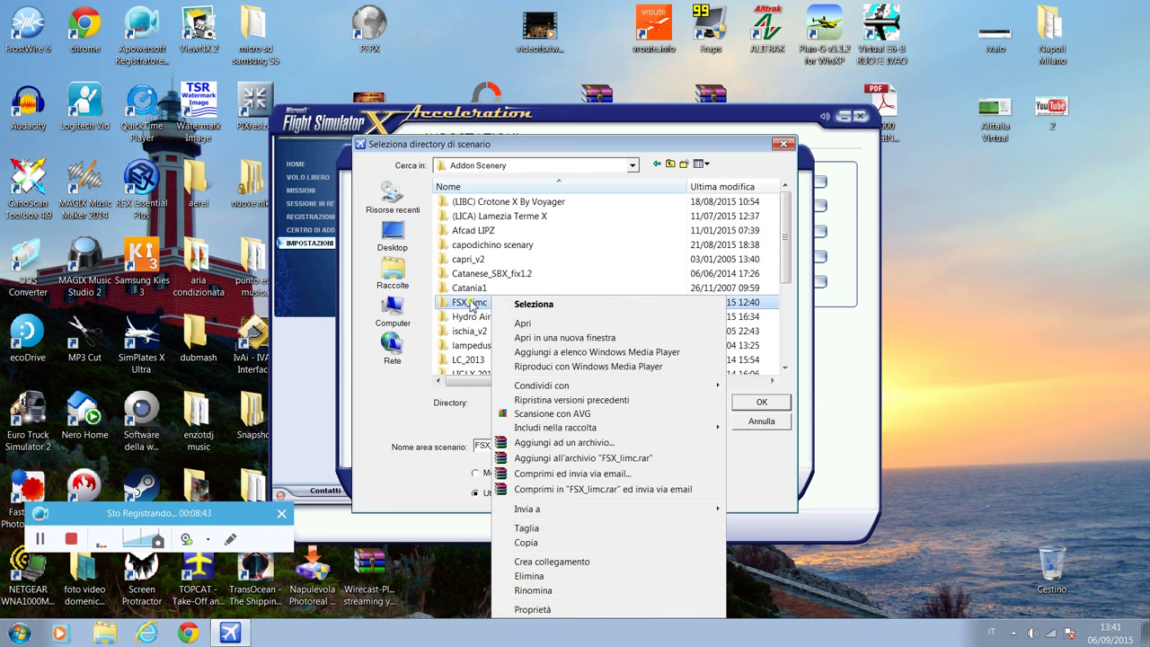
click(469, 303)
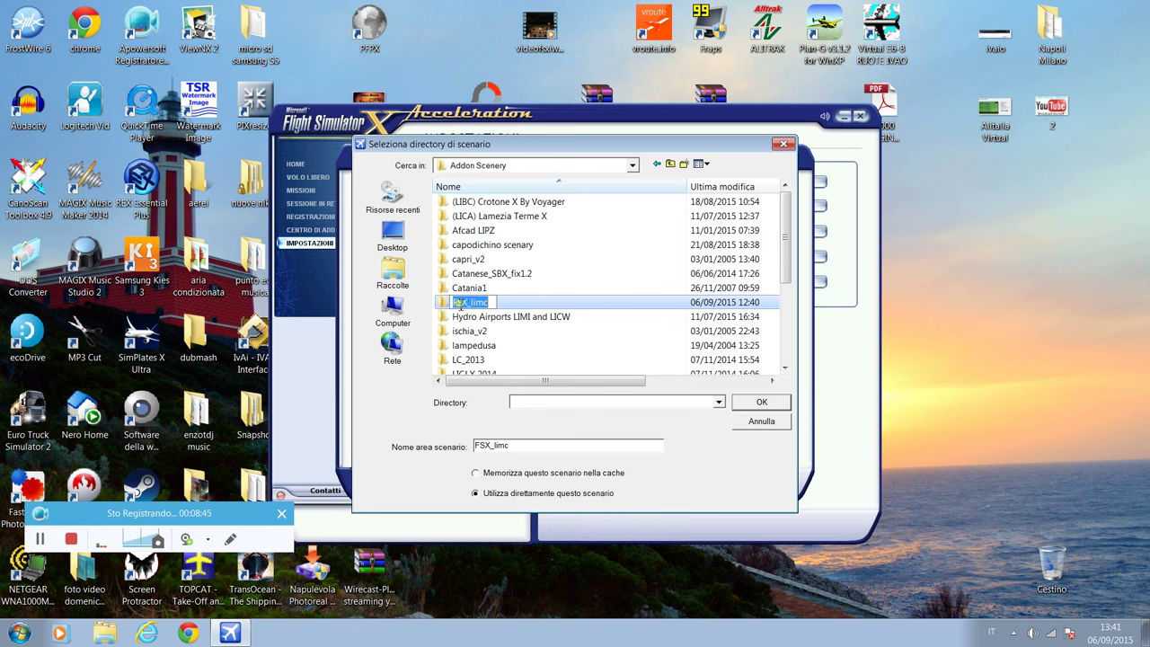
key(Escape)
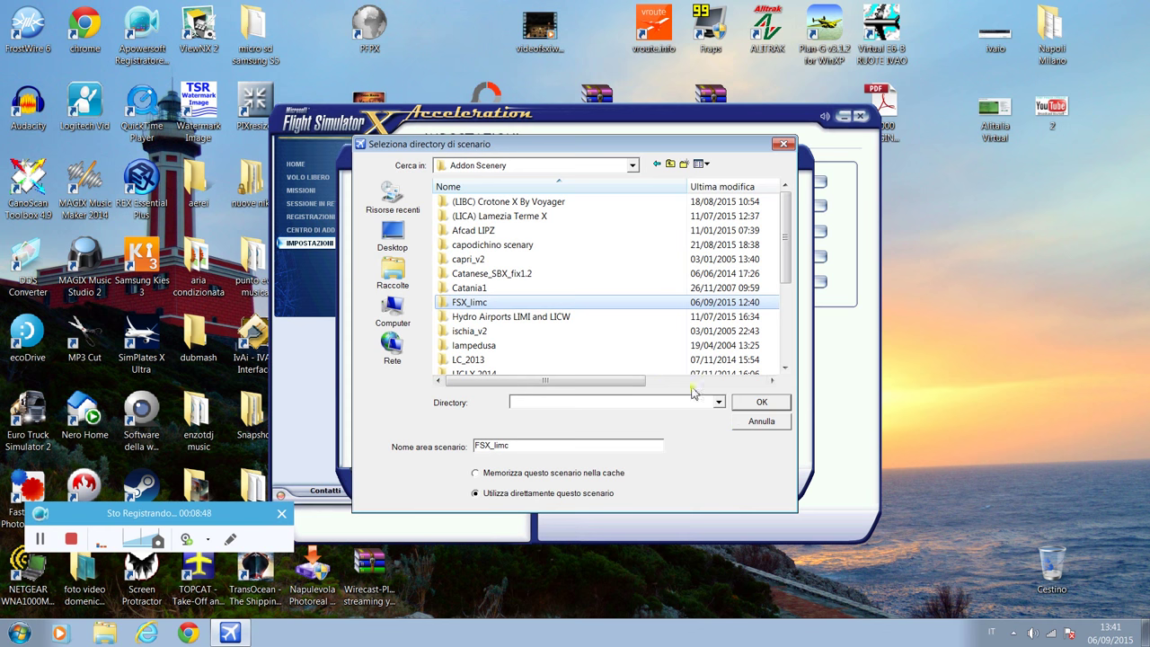
click(744, 405)
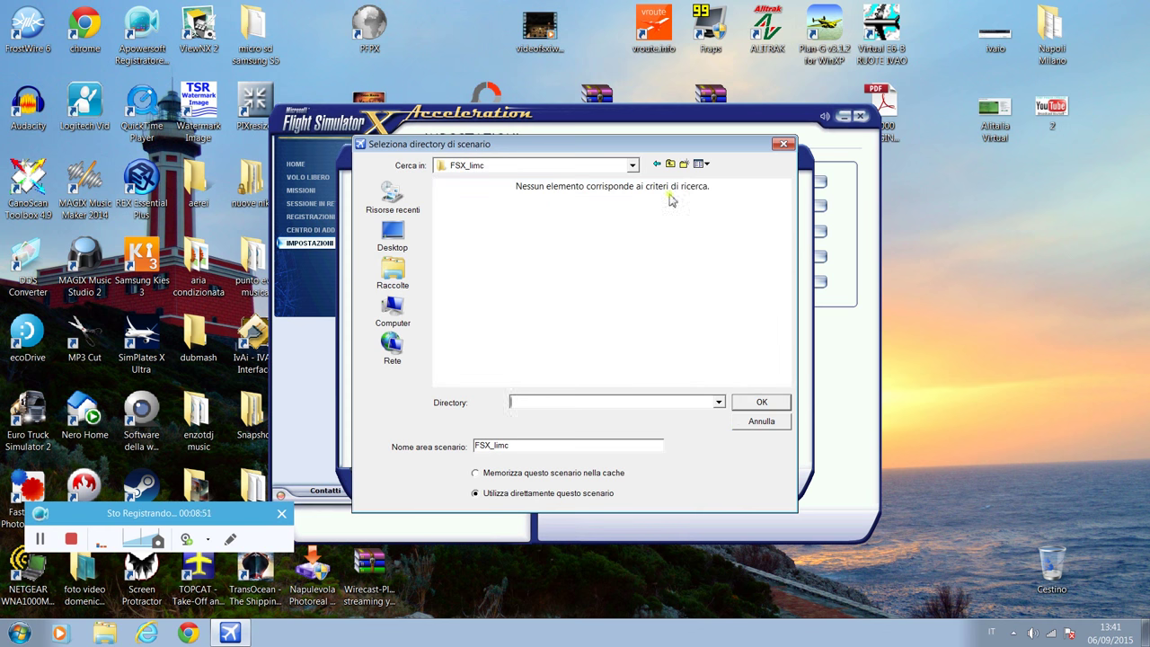
click(657, 165)
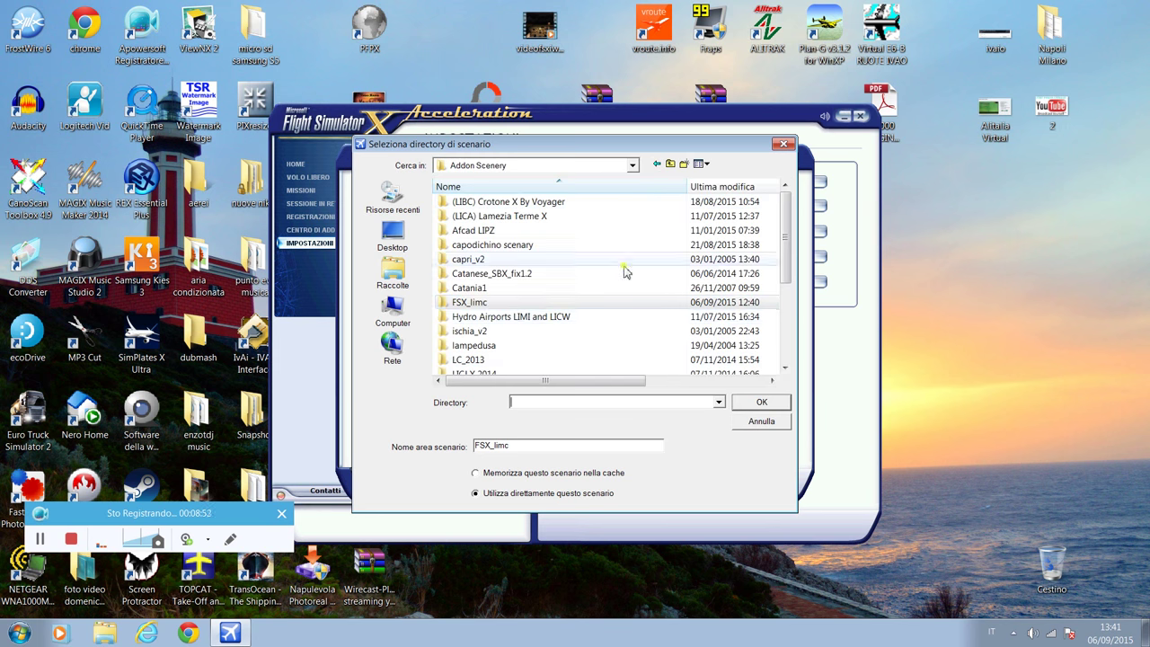
click(586, 302)
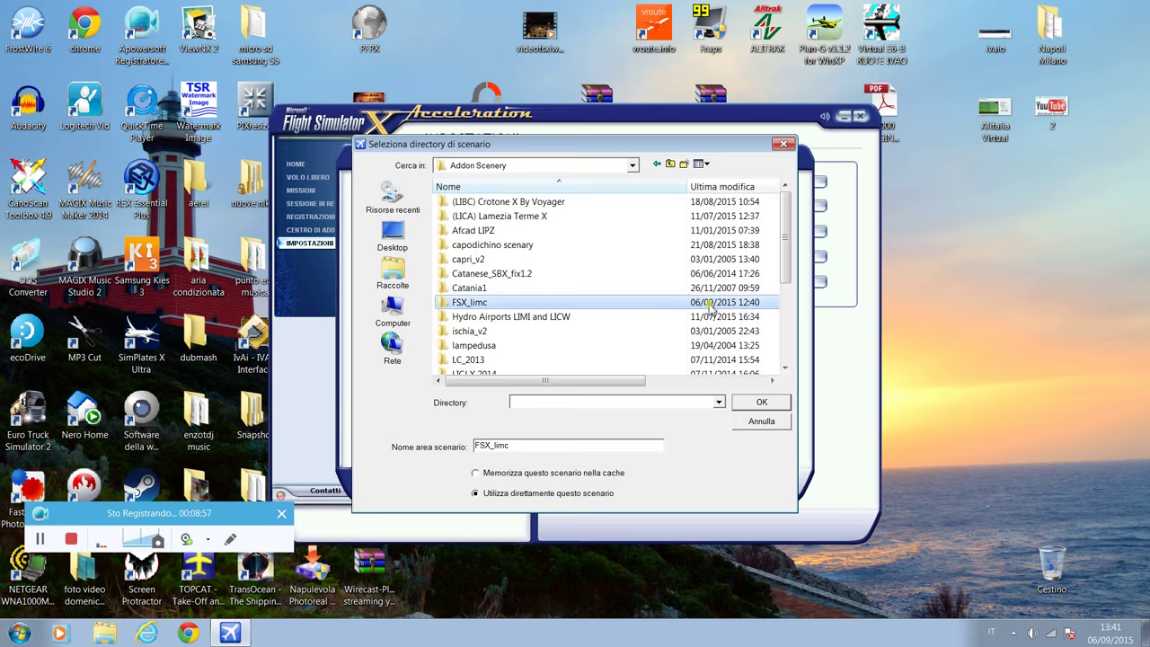
click(746, 407)
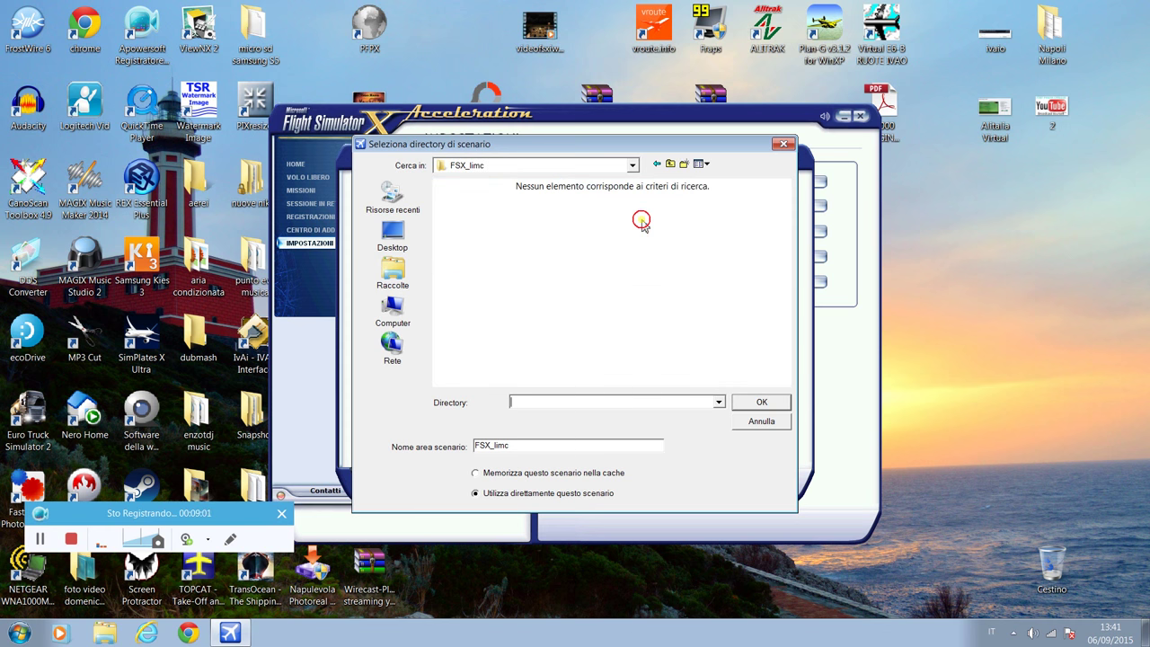
click(667, 165)
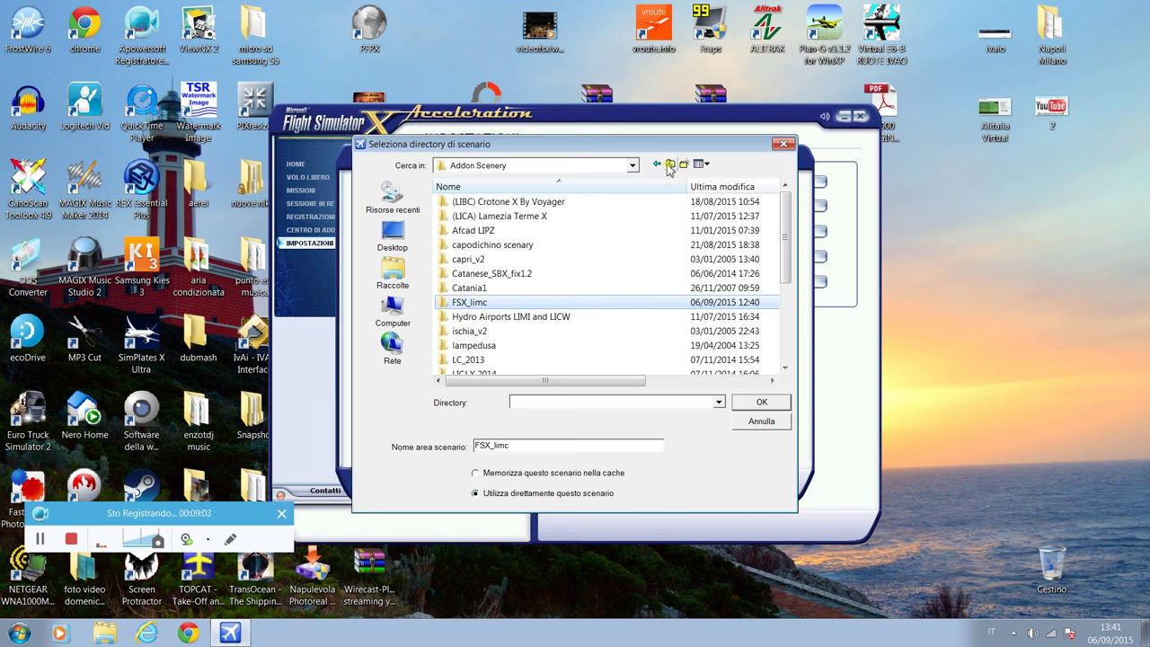
click(788, 147)
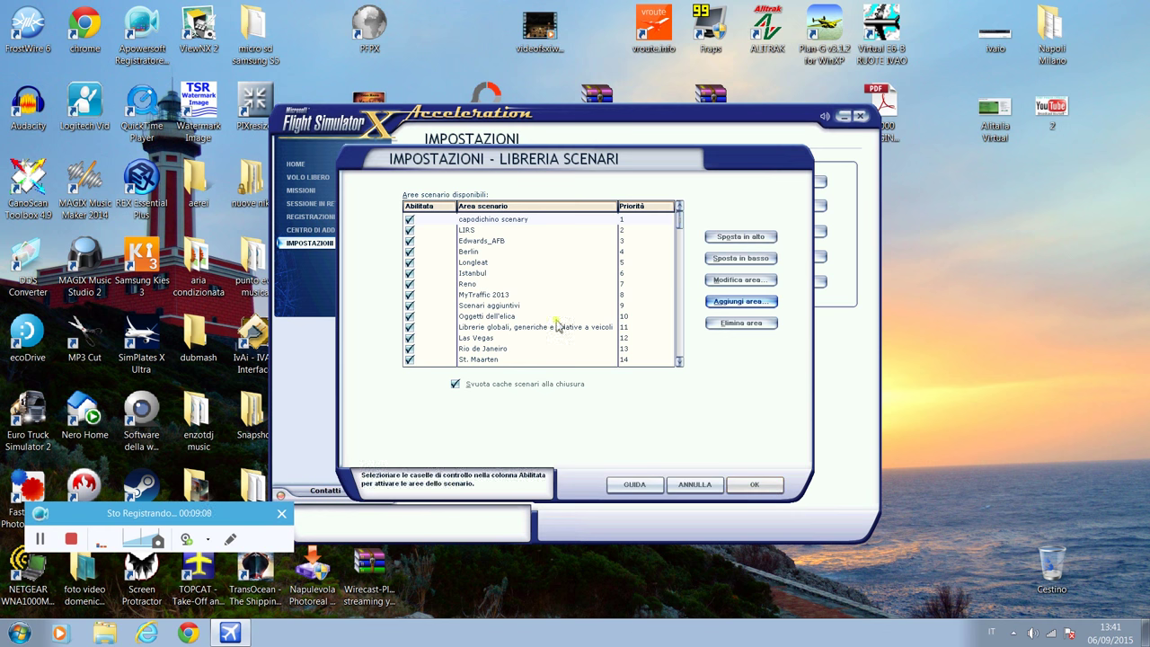
Confirm the scenery library and acknowledge the SCENERY.CFG error so that the scenery database is rebuilt.
click(754, 486)
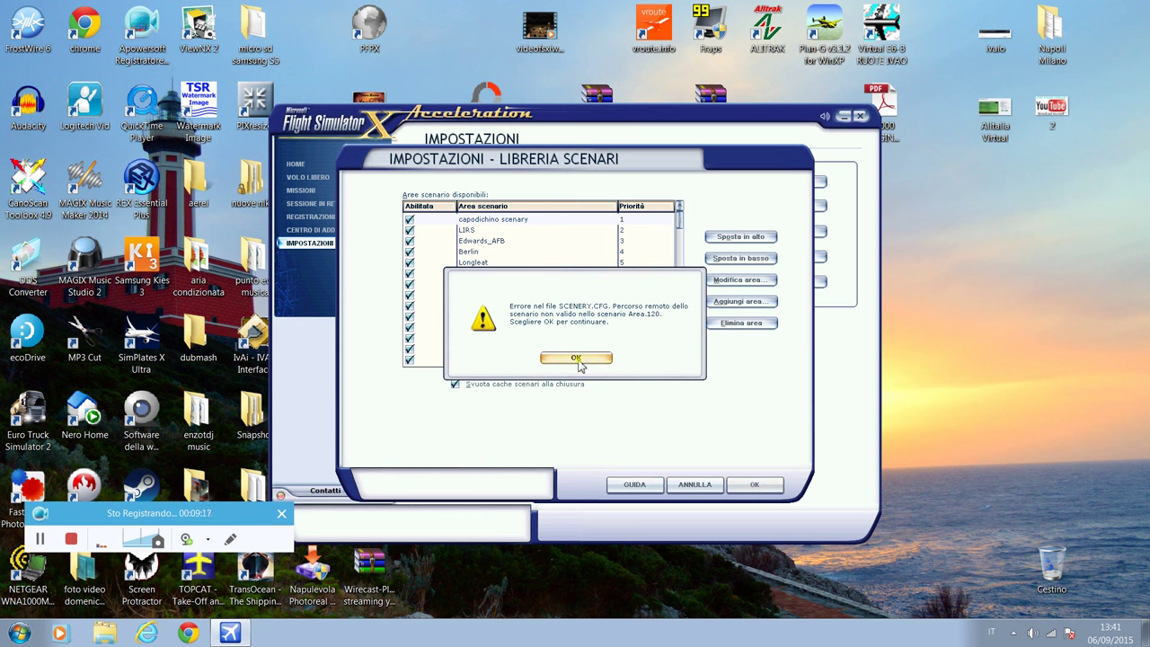
click(576, 358)
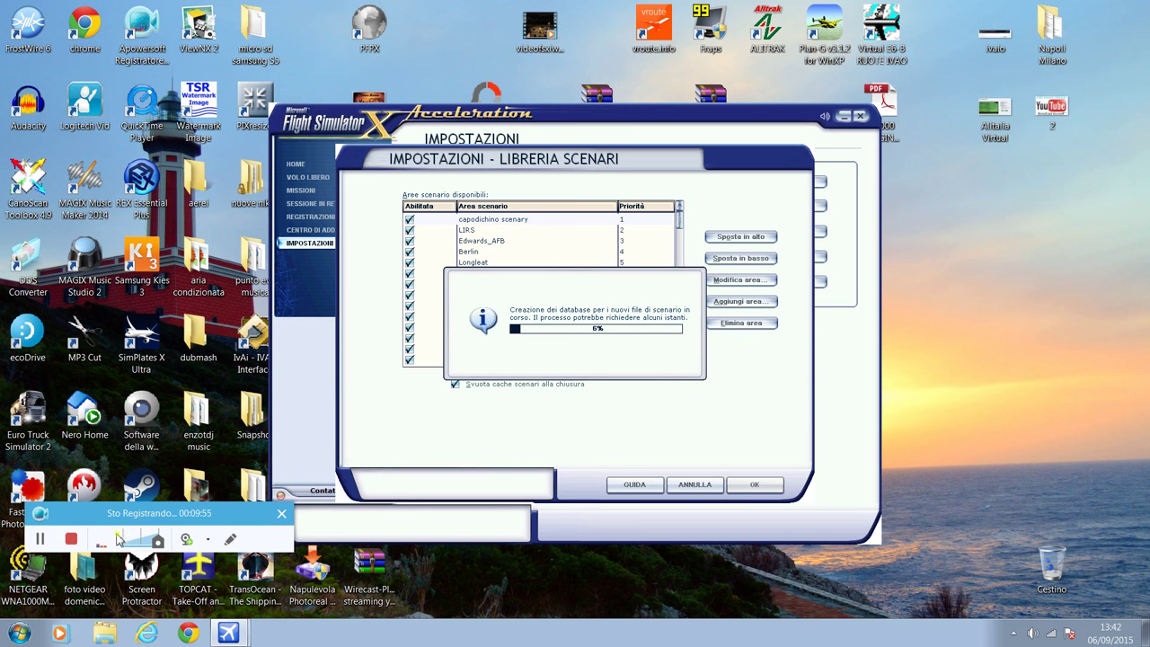
click(230, 538)
click(42, 539)
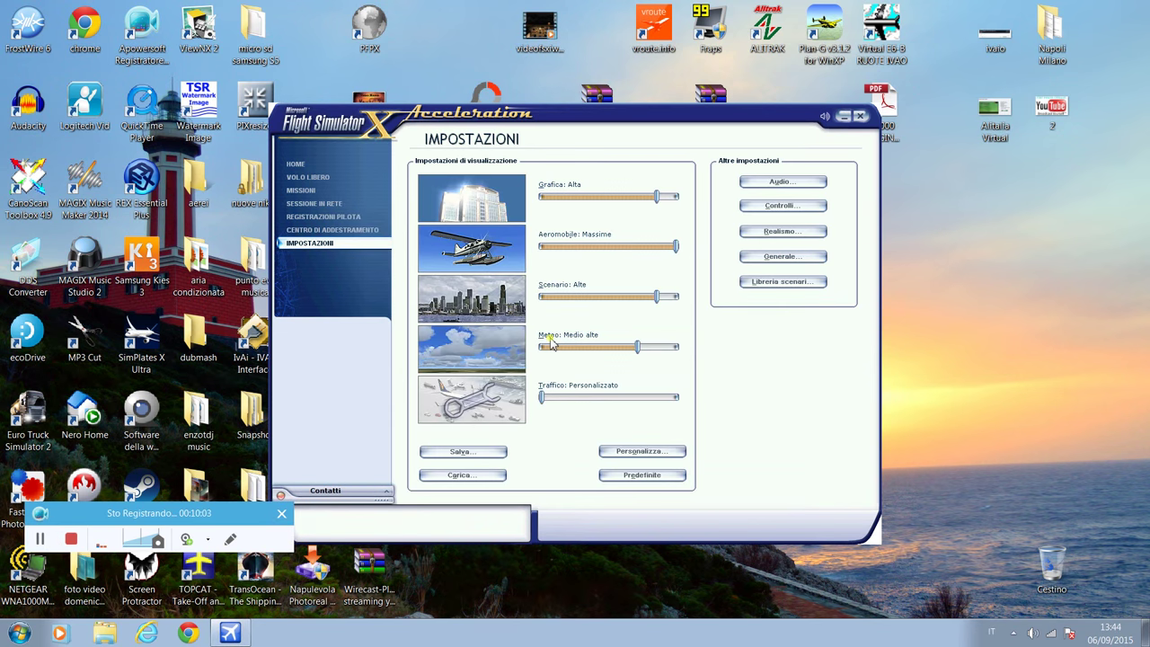
Switch from the simulator settings to the free flight (Volo libero) page.
click(327, 177)
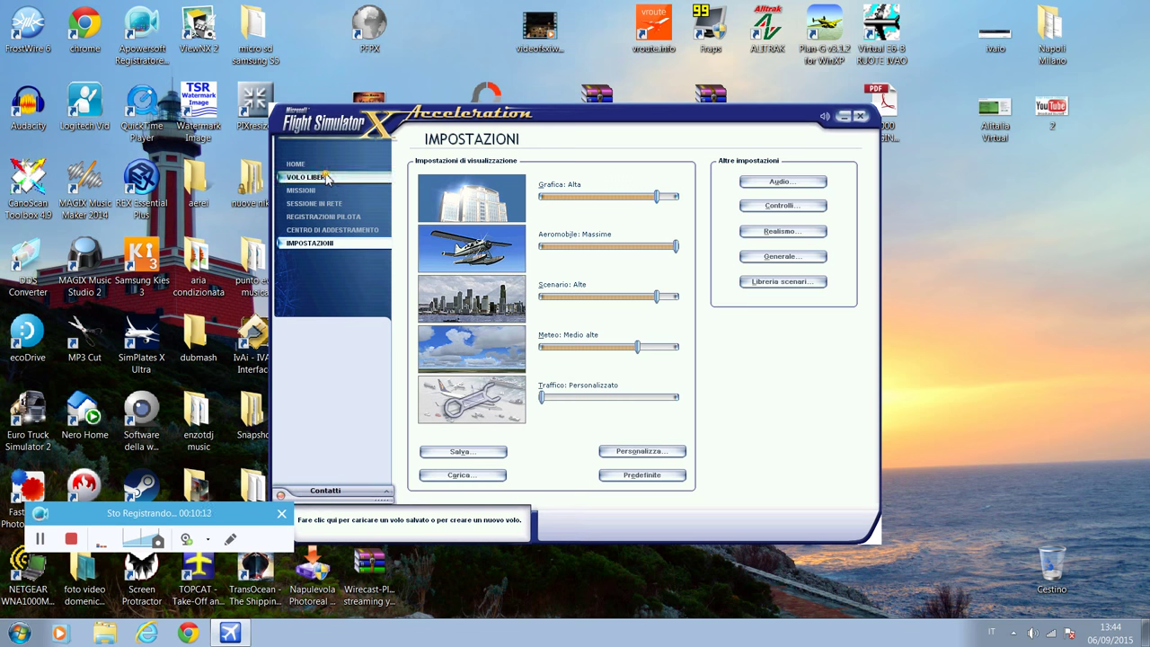